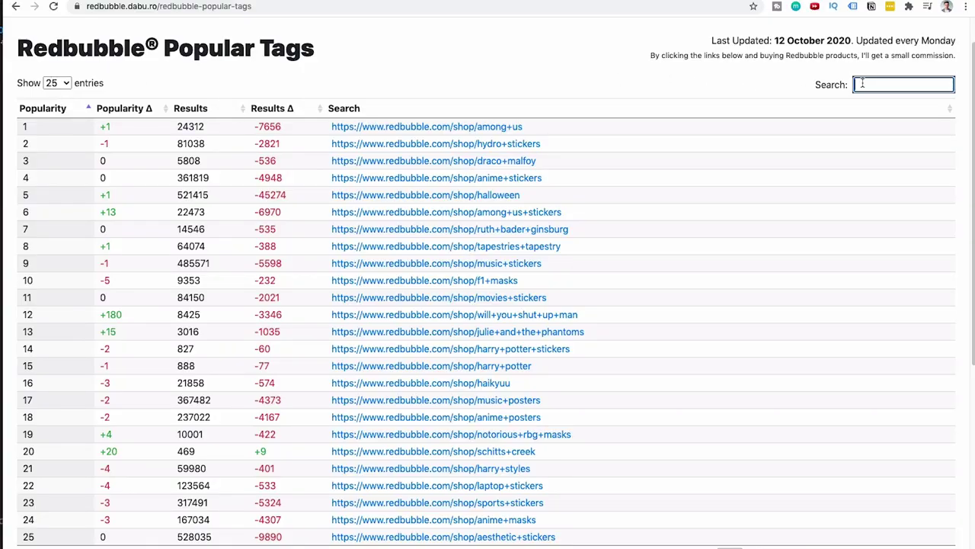
Filter the Redbubble Popular Tags table by the search term 'animal'.
{"action": "type", "text": "animal"}
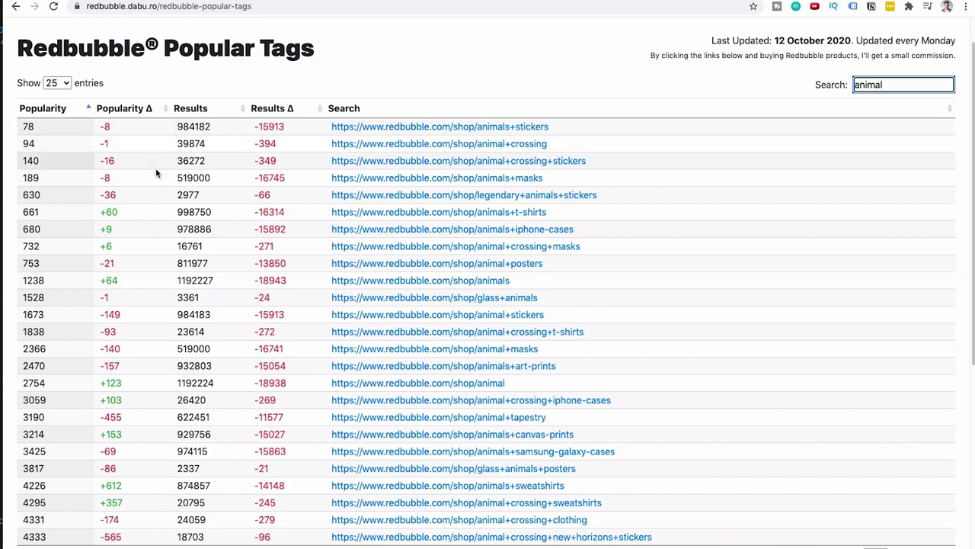
{"action": "left_click", "coordinate": [131, 217]}
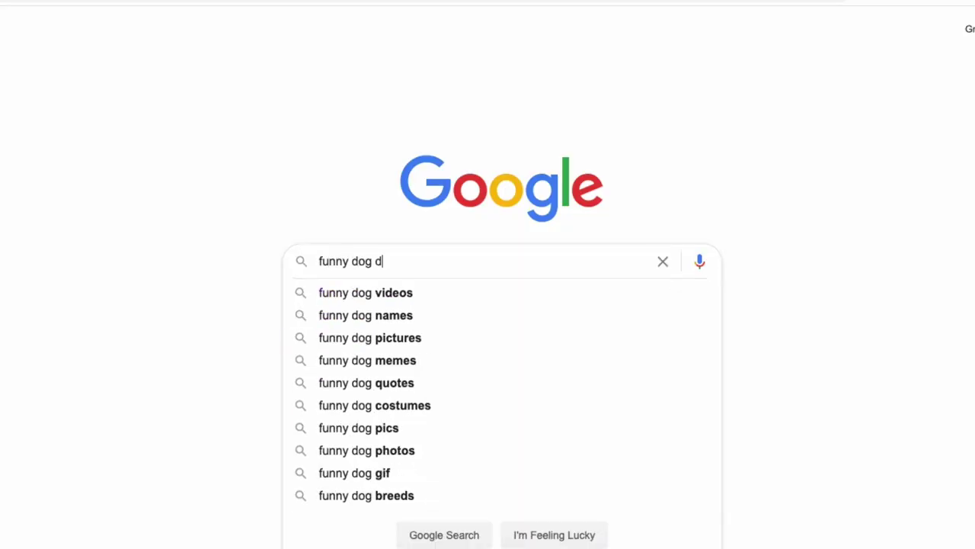
Search Google for 'funny dog t-shirts' and browse the image results.
{"action": "type", "text": "dog t-shirts"}
{"action": "key", "text": "Return"}
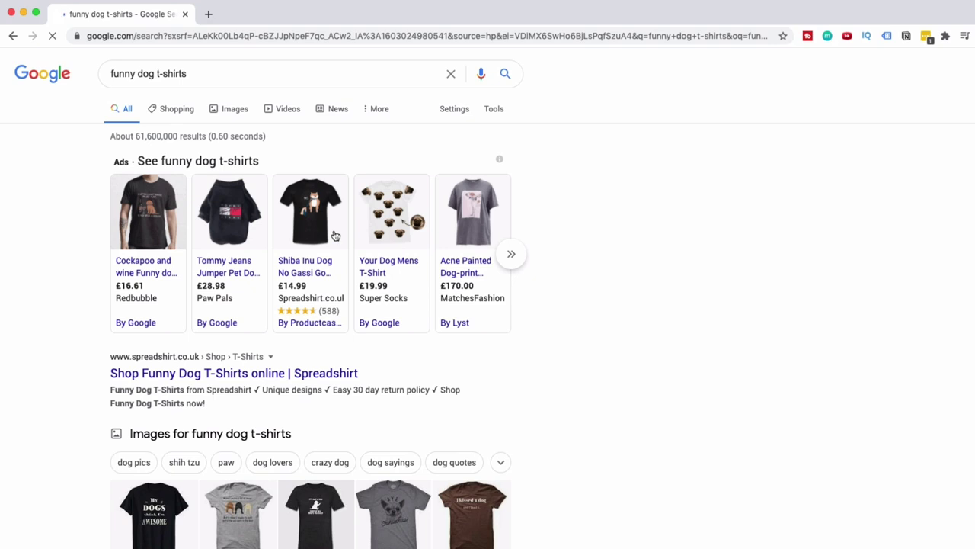
{"action": "left_click", "coordinate": [224, 111]}
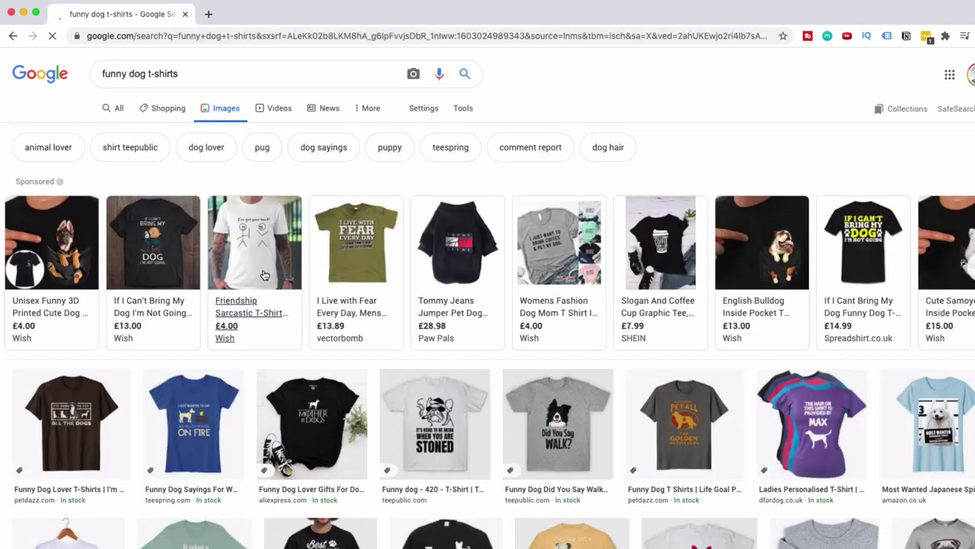
{"action": "scroll", "coordinate": [282, 290], "scroll_direction": "down", "scroll_amount": 3}
{"action": "scroll", "coordinate": [302, 307], "scroll_direction": "down", "scroll_amount": 9}
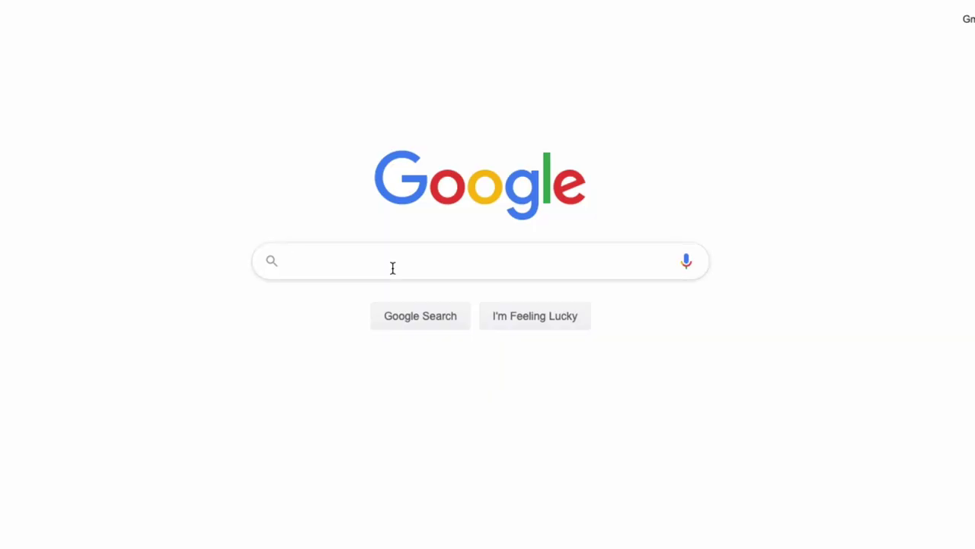
Search for 'dog memes' and browse the image results.
{"action": "type", "text": "dog memes"}
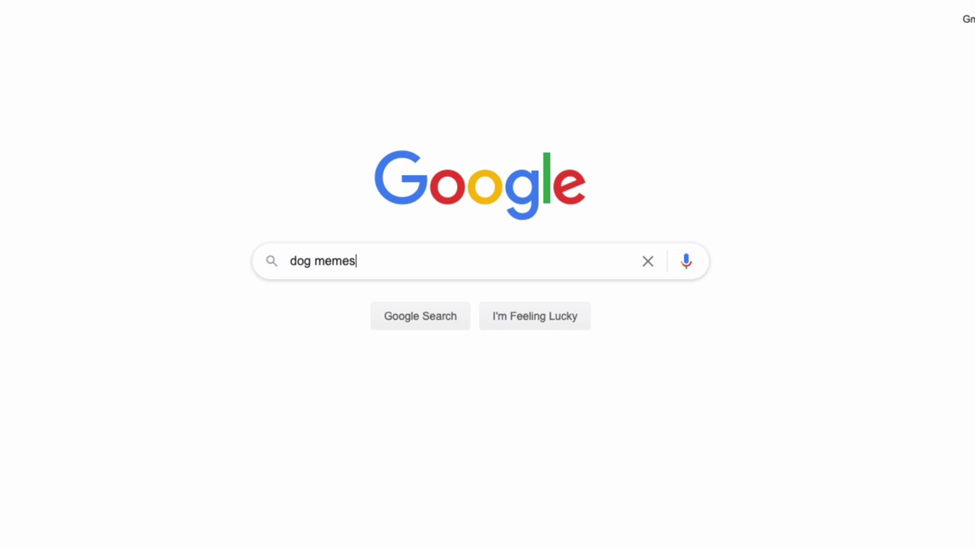
{"action": "key", "text": "Return"}
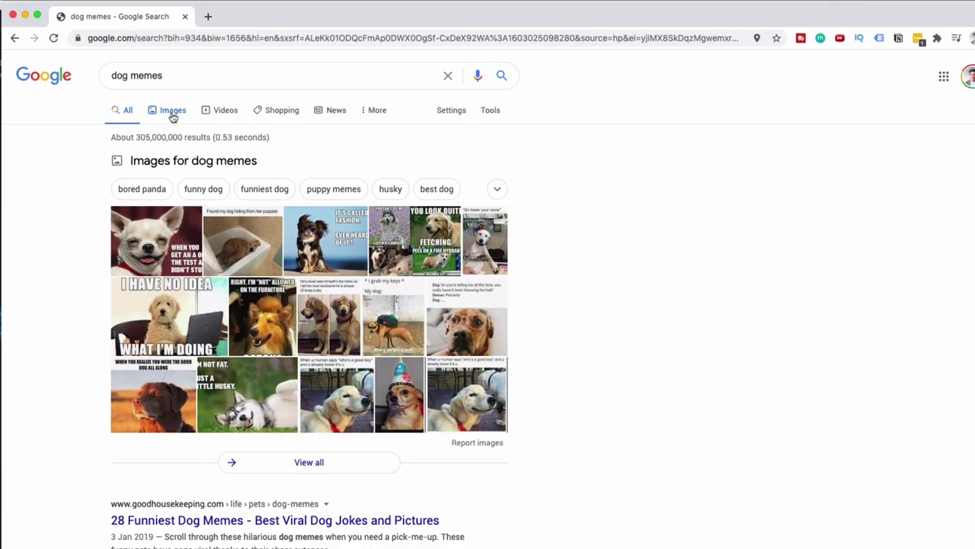
{"action": "left_click", "coordinate": [173, 112]}
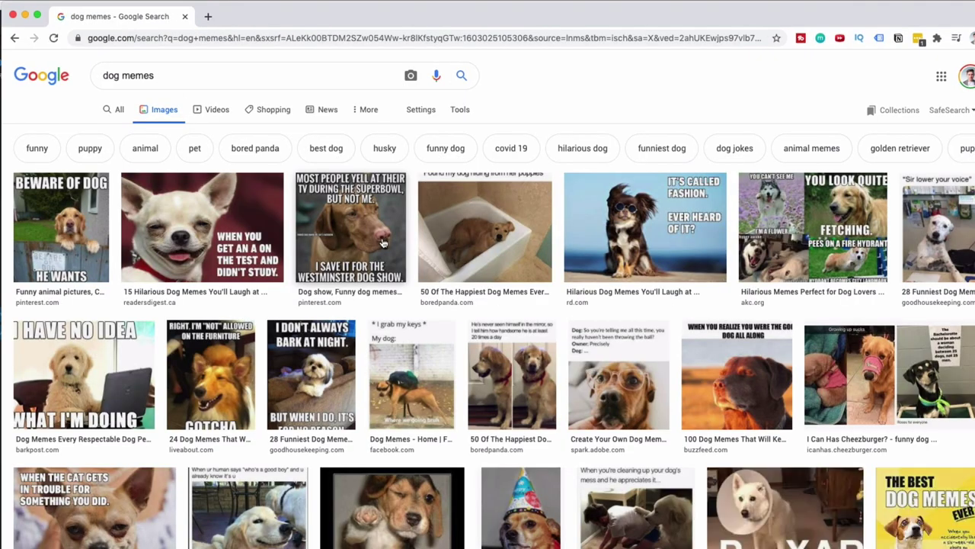
{"action": "scroll", "coordinate": [384, 243], "scroll_direction": "down", "scroll_amount": 1}
{"action": "scroll", "coordinate": [383, 243], "scroll_direction": "down", "scroll_amount": 5}
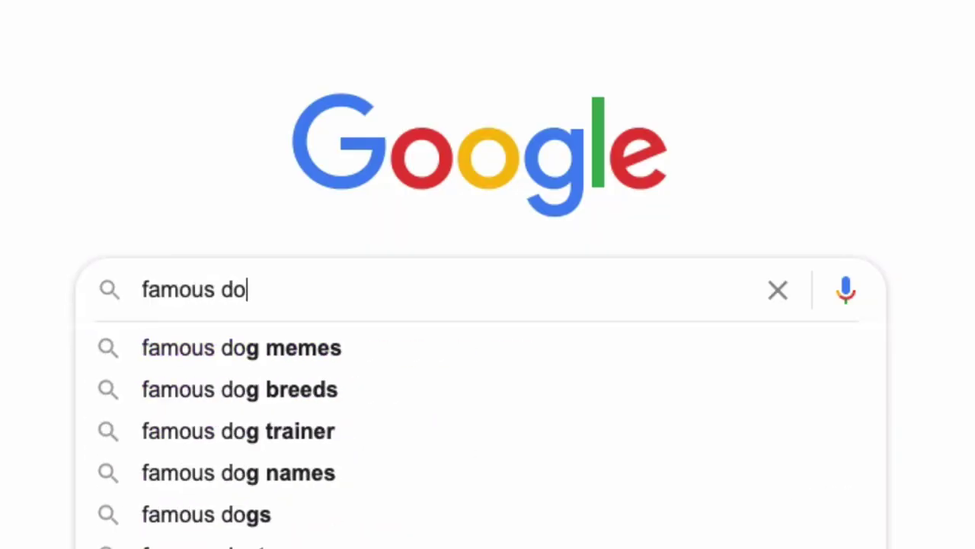
Search 'famous dog quotes' and scroll through the results.
{"action": "key", "text": "BackSpace"}
{"action": "key", "text": "BackSpace"}
{"action": "key", "text": "BackSpace"}
{"action": "type", "text": "otes"}
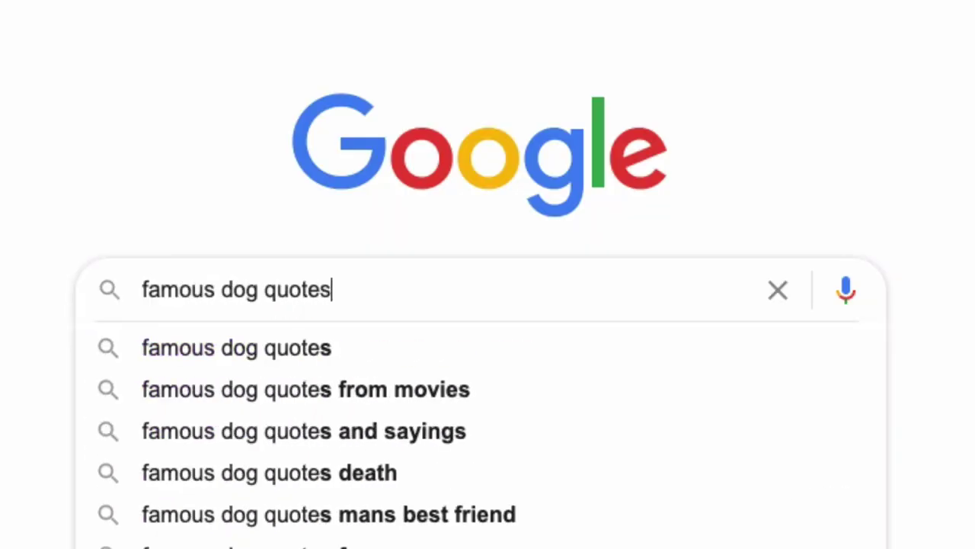
{"action": "left_click", "coordinate": [3, 232]}
{"action": "left_click", "coordinate": [413, 402]}
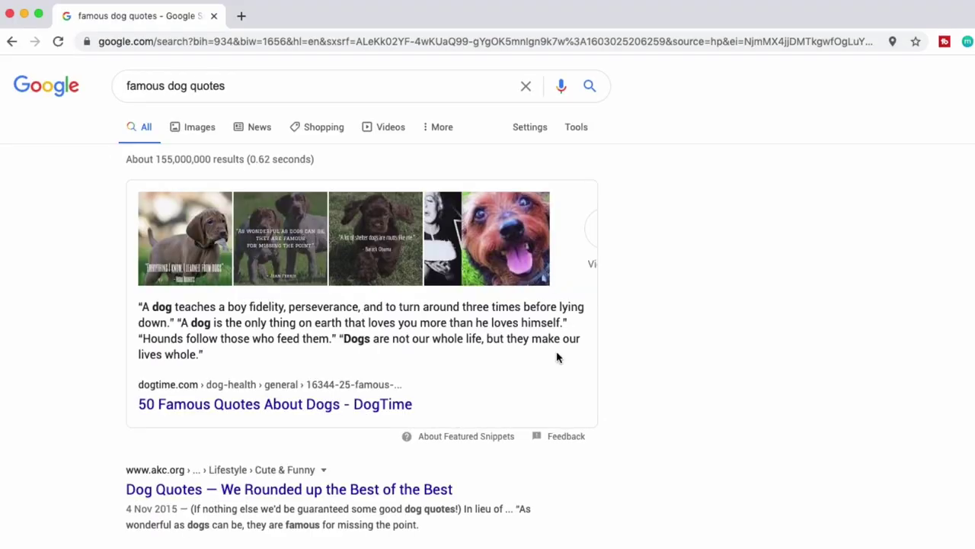
{"action": "scroll", "coordinate": [557, 355], "scroll_direction": "down", "scroll_amount": 10}
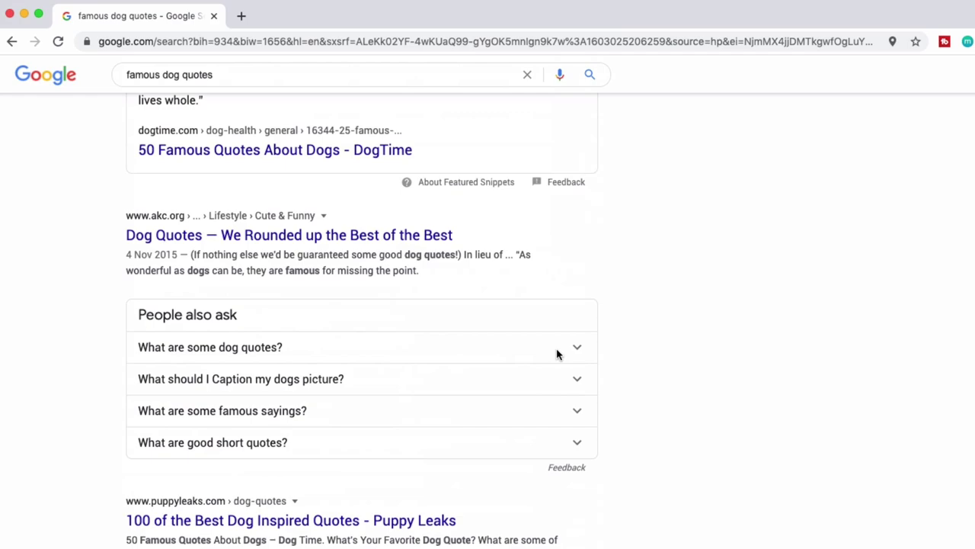
{"action": "scroll", "coordinate": [557, 354], "scroll_direction": "down", "scroll_amount": 7}
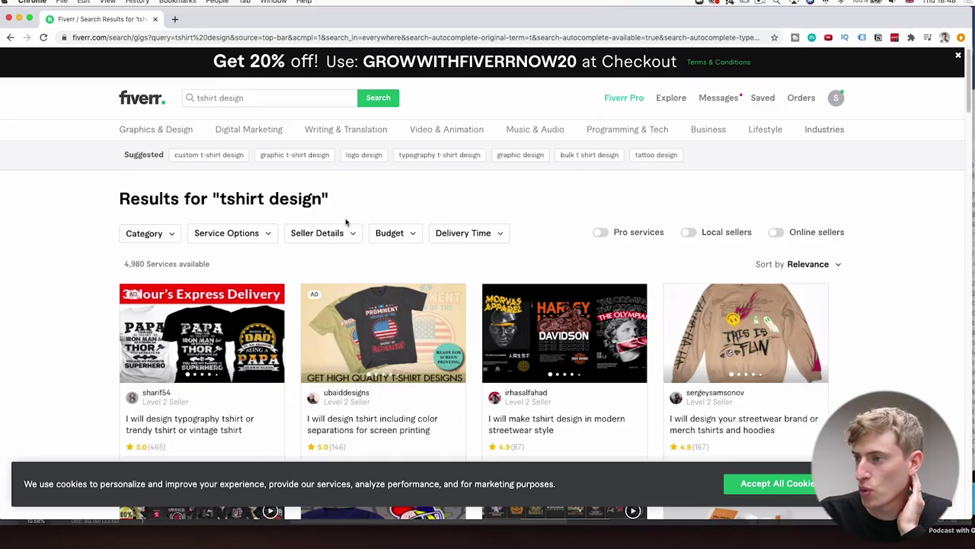
Filter the Fiverr tshirt design results to Top Rated Sellers (18 services).
{"action": "left_click", "coordinate": [350, 237]}
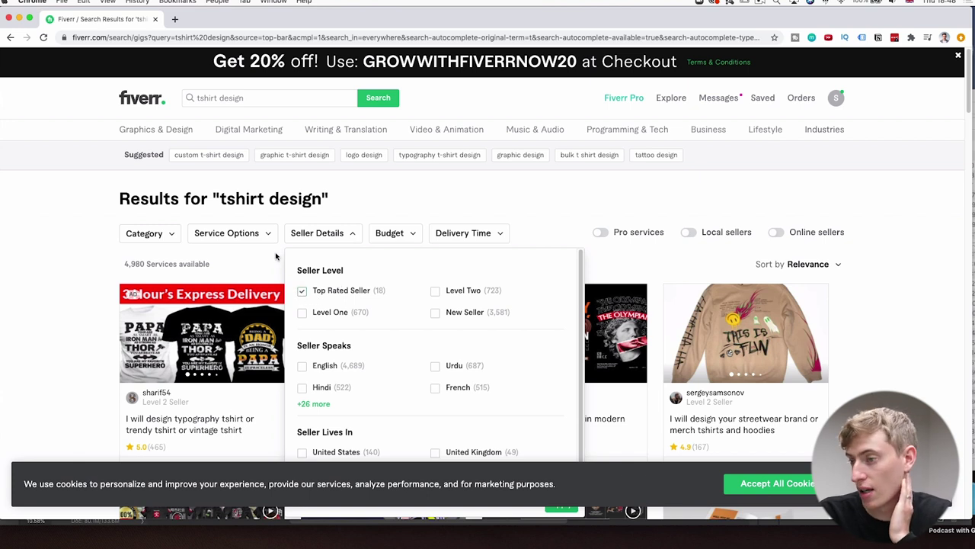
{"action": "scroll", "coordinate": [278, 256], "scroll_direction": "down", "scroll_amount": 3}
{"action": "left_click", "coordinate": [564, 336]}
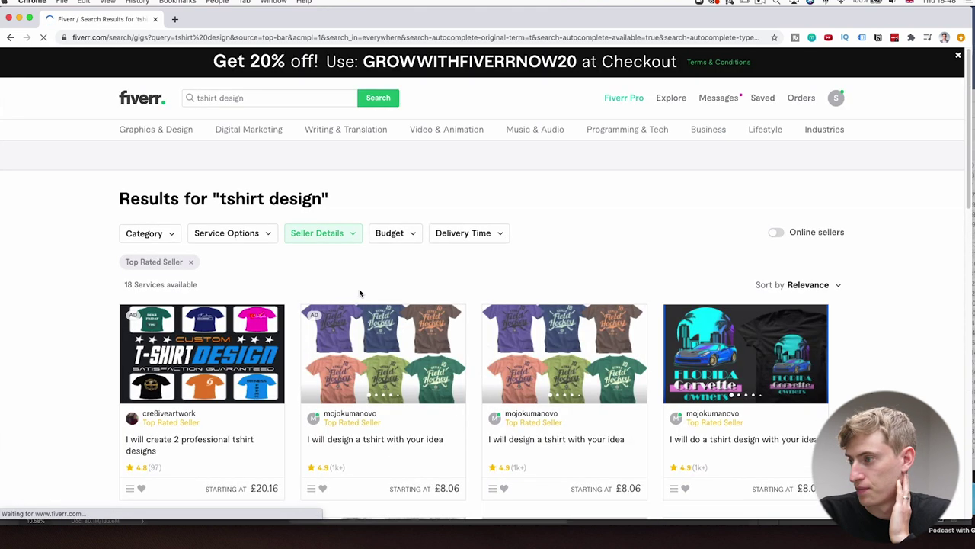
{"action": "scroll", "coordinate": [349, 290], "scroll_direction": "down", "scroll_amount": 1}
{"action": "scroll", "coordinate": [344, 291], "scroll_direction": "down", "scroll_amount": 2}
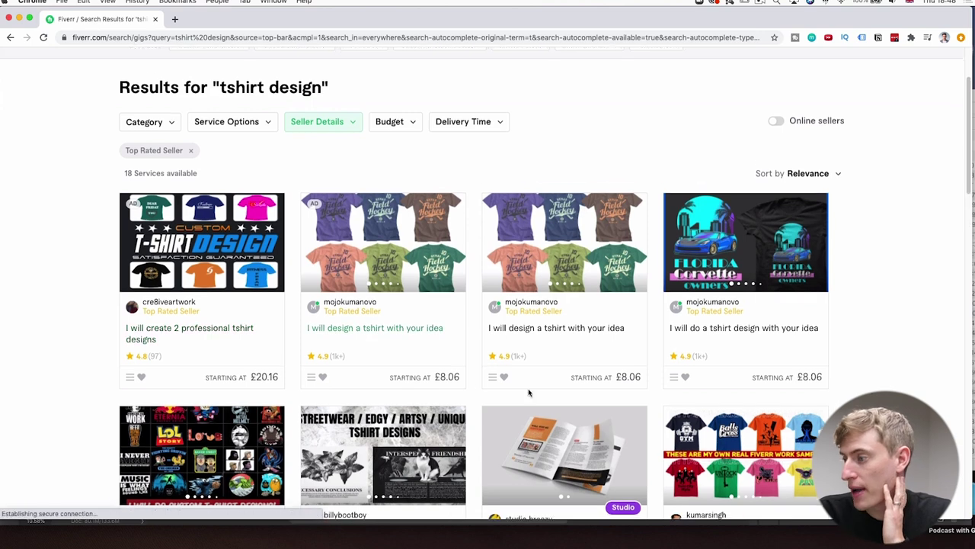
{"action": "scroll", "coordinate": [570, 374], "scroll_direction": "down", "scroll_amount": 5}
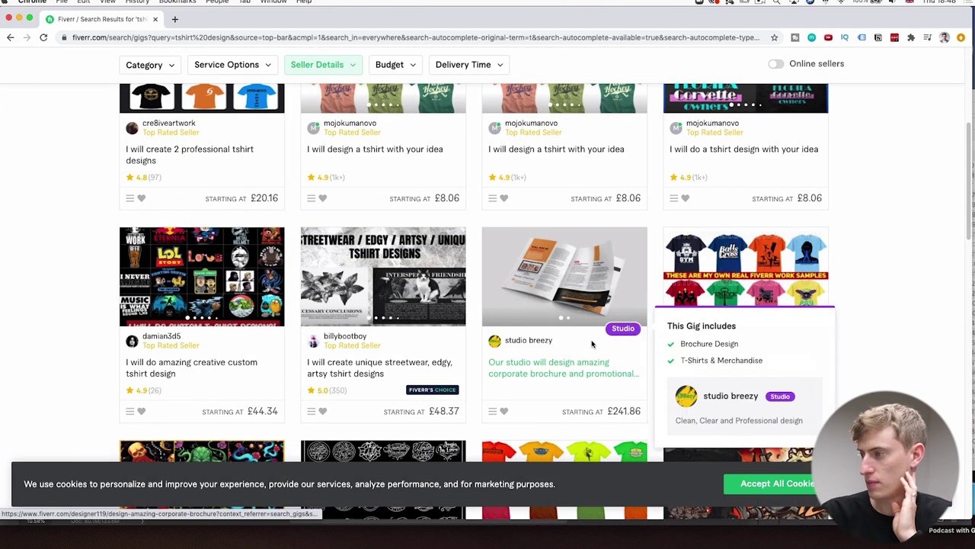
{"action": "scroll", "coordinate": [596, 340], "scroll_direction": "down", "scroll_amount": 5}
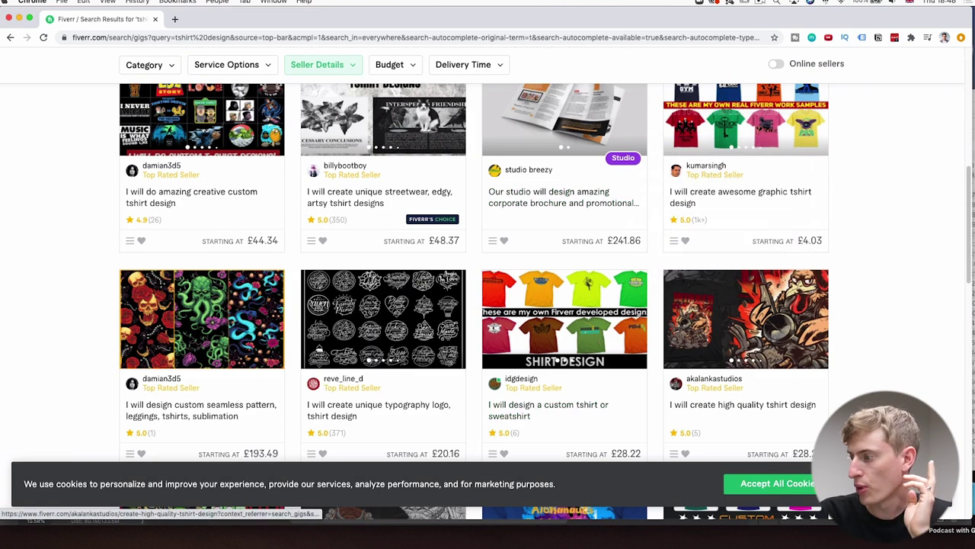
Accept the cookie banner and open a top rated seller's profile page.
{"action": "left_click", "coordinate": [792, 485]}
{"action": "scroll", "coordinate": [499, 402], "scroll_direction": "up", "scroll_amount": 5}
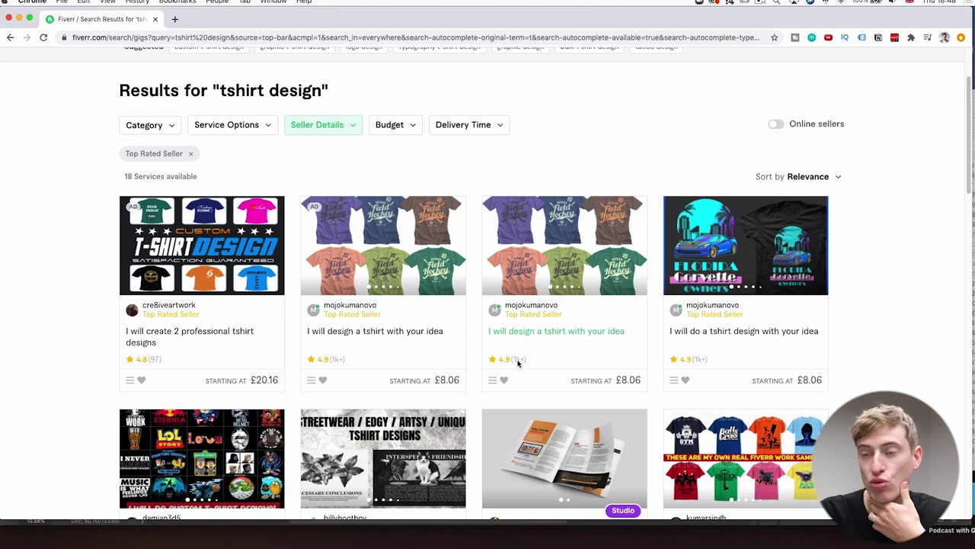
{"action": "left_click", "coordinate": [537, 306]}
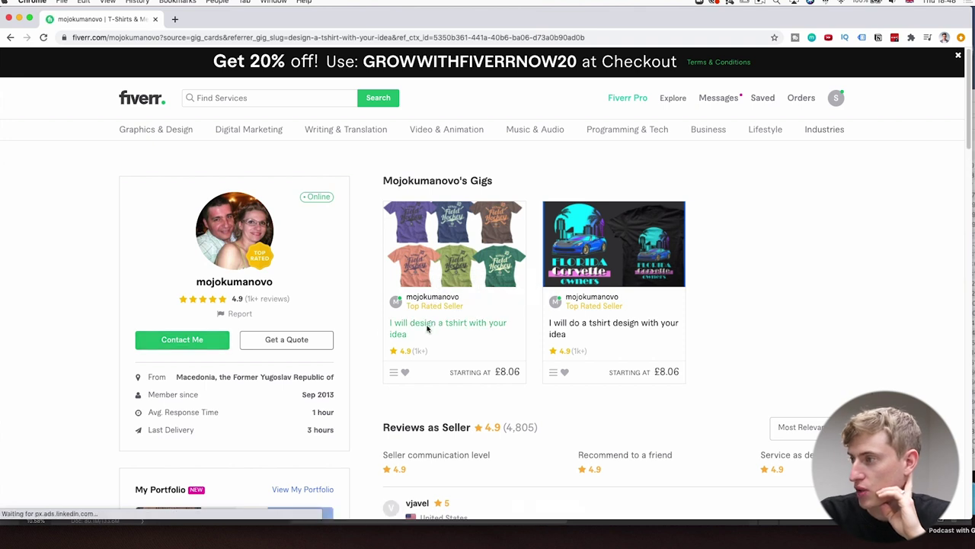
Open the seller's Florida Corvette tshirt gig and review its Standard and Premium (£24.19) packages.
{"action": "left_click", "coordinate": [576, 312]}
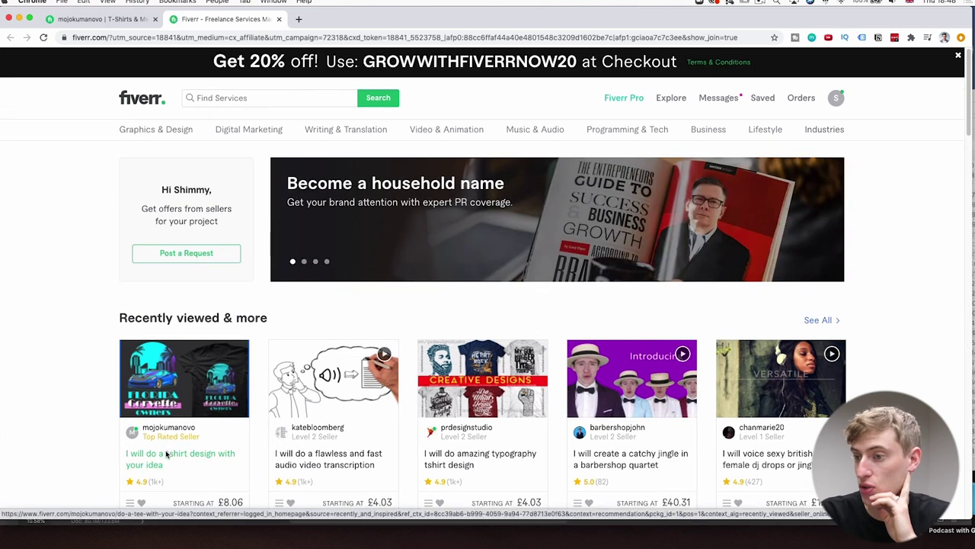
{"action": "left_click", "coordinate": [169, 452]}
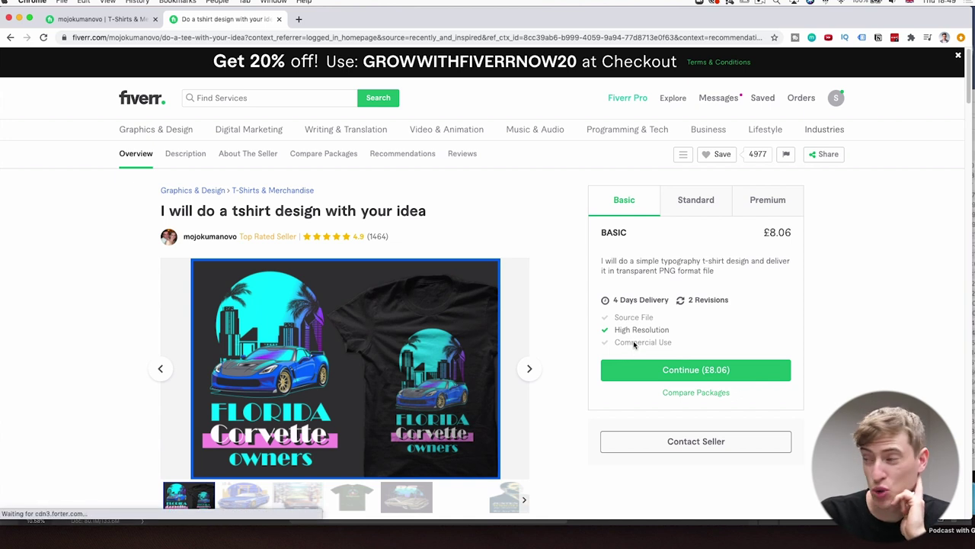
{"action": "left_click", "coordinate": [691, 210]}
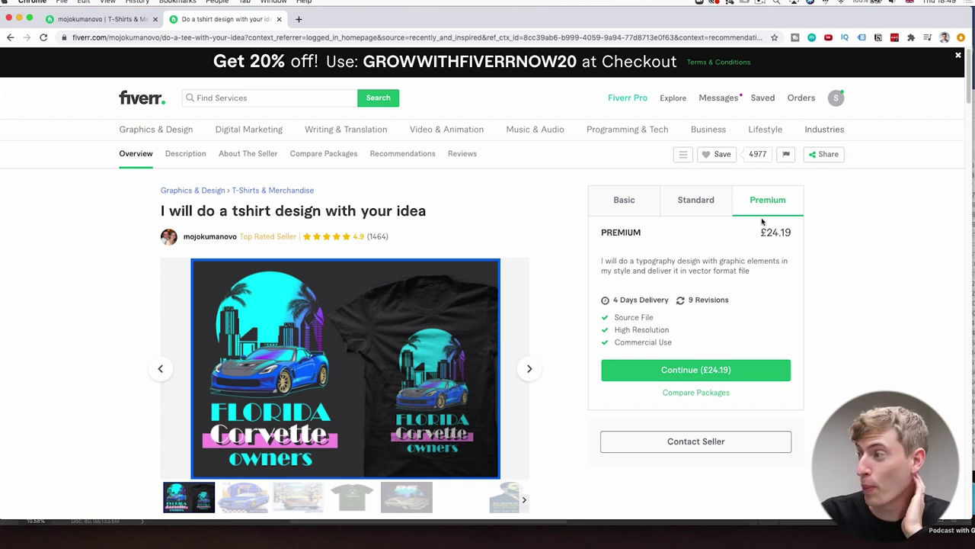
{"action": "scroll", "coordinate": [741, 261], "scroll_direction": "down", "scroll_amount": 1}
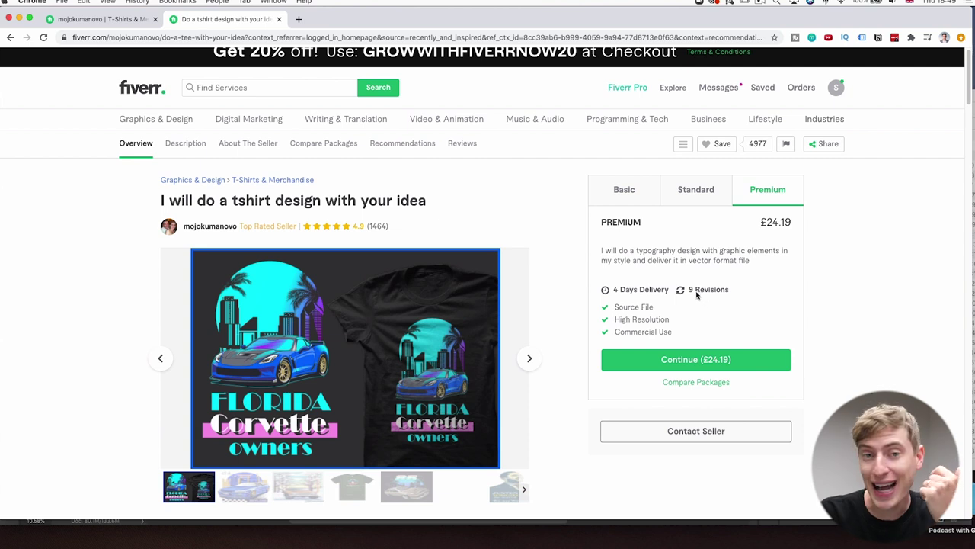
{"action": "scroll", "coordinate": [697, 275], "scroll_direction": "down", "scroll_amount": 3}
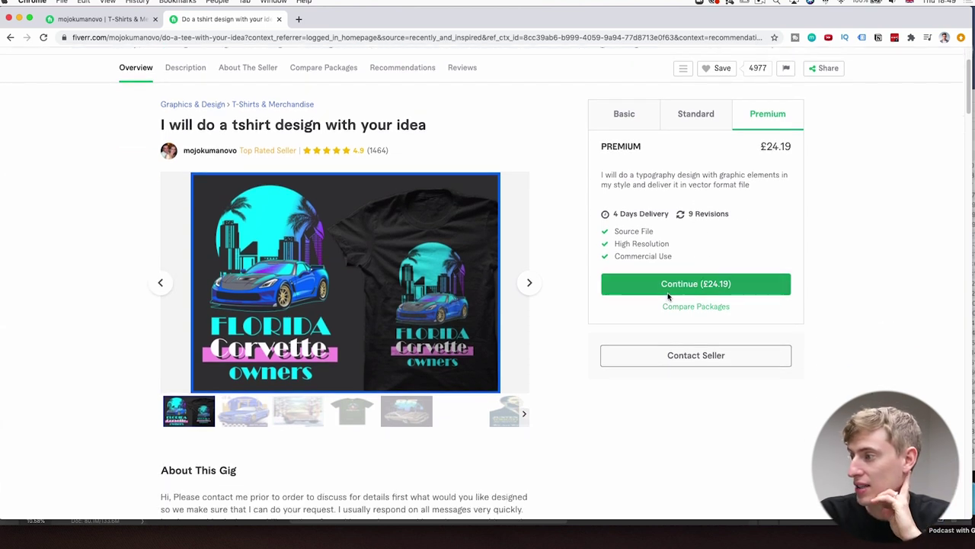
{"action": "scroll", "coordinate": [667, 295], "scroll_direction": "down", "scroll_amount": 5}
{"action": "scroll", "coordinate": [664, 291], "scroll_direction": "up", "scroll_amount": 7}
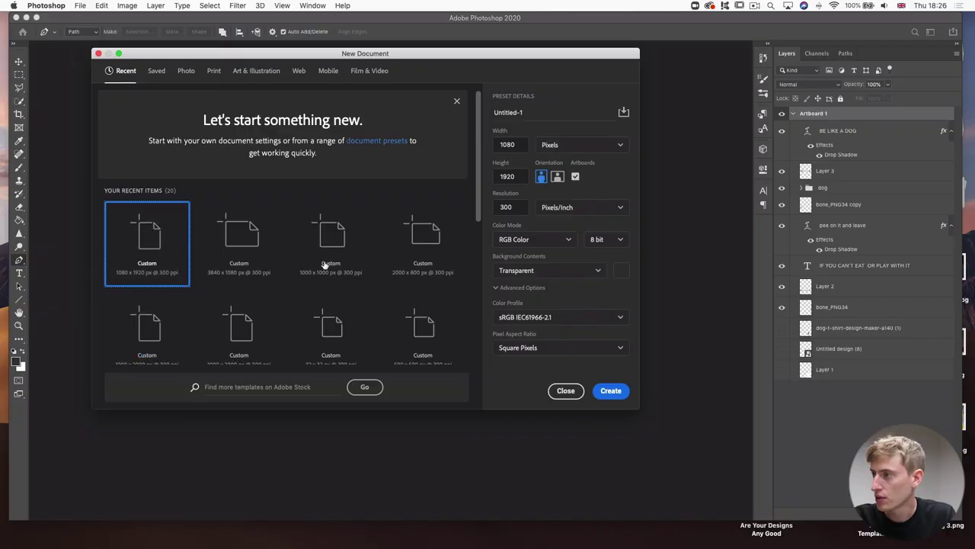
Create a 4000 × 7000 px, 300 ppi transparent document from the New Document dialog.
{"action": "double_click", "coordinate": [507, 144]}
{"action": "type", "text": "4000"}
{"action": "key", "text": "Tab"}
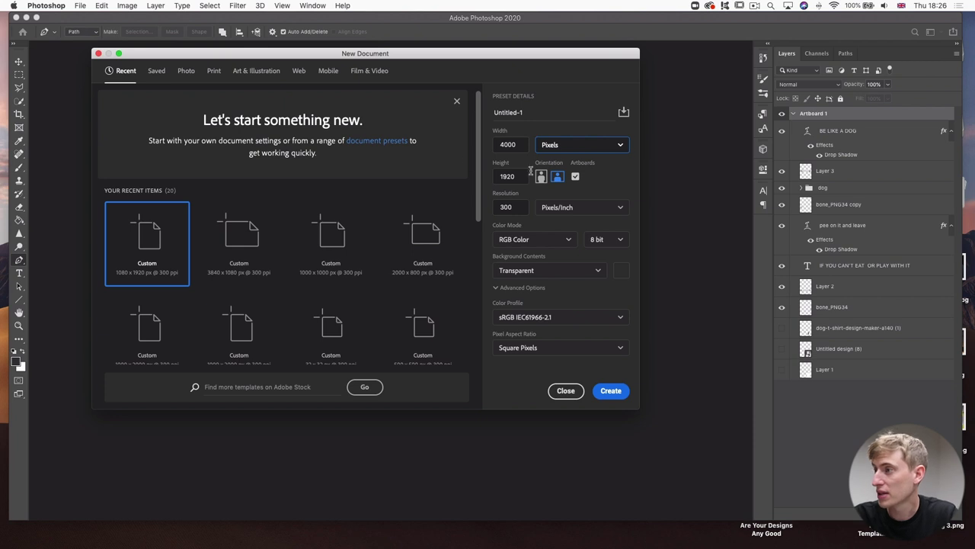
{"action": "double_click", "coordinate": [515, 176]}
{"action": "type", "text": "7000"}
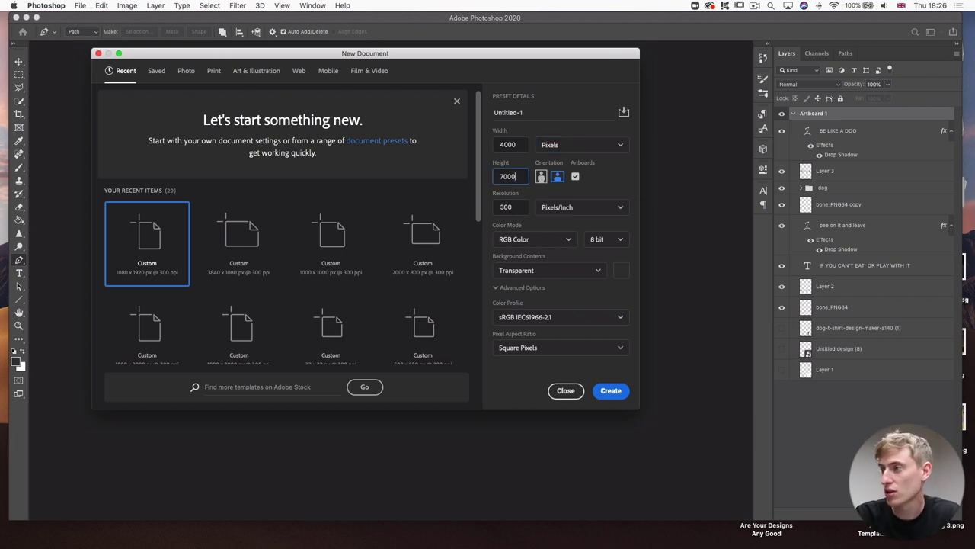
{"action": "key", "text": "Tab"}
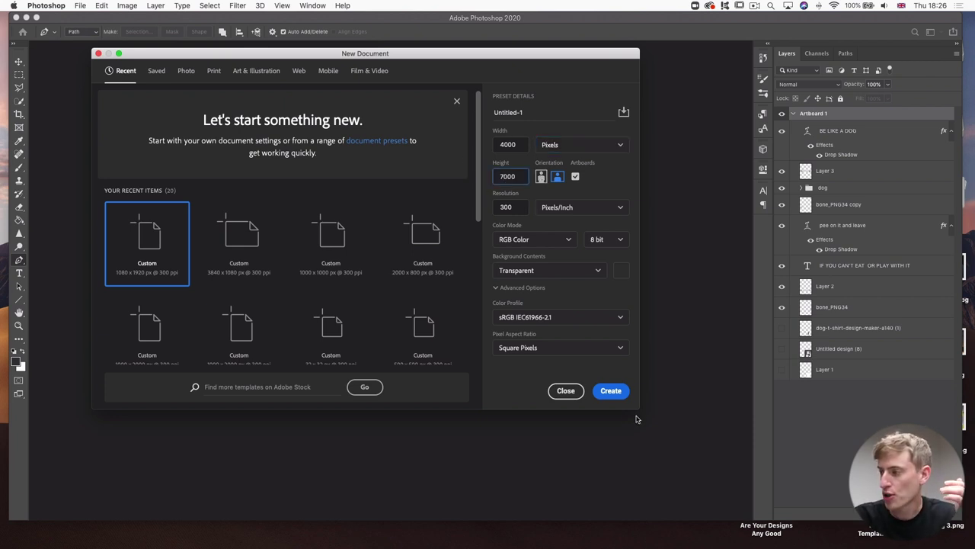
{"action": "left_click", "coordinate": [611, 392]}
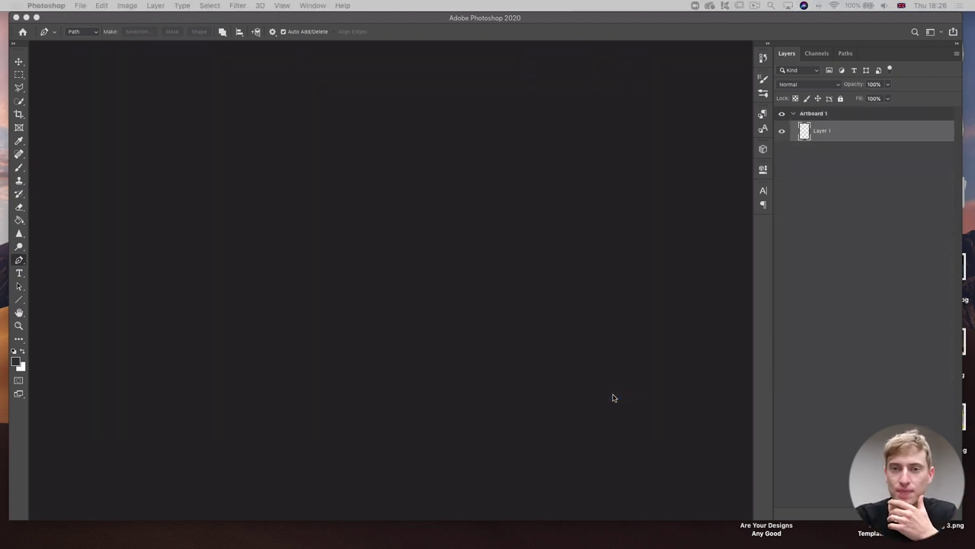
Scroll over the blank Artboard 1, then show all windows and desktops with Mission Control.
{"action": "scroll", "coordinate": [320, 231], "scroll_direction": "up", "scroll_amount": 1}
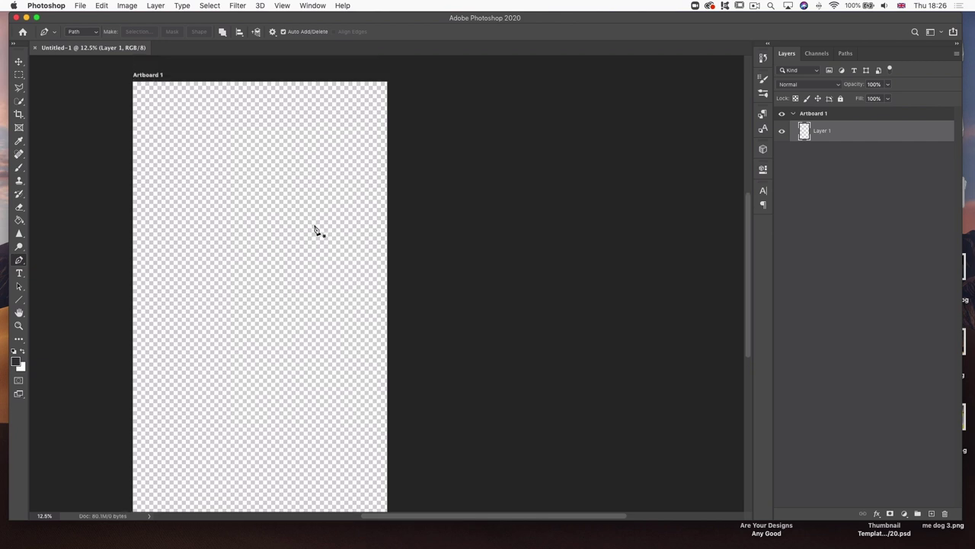
{"action": "scroll", "coordinate": [315, 230], "scroll_direction": "down", "scroll_amount": 1}
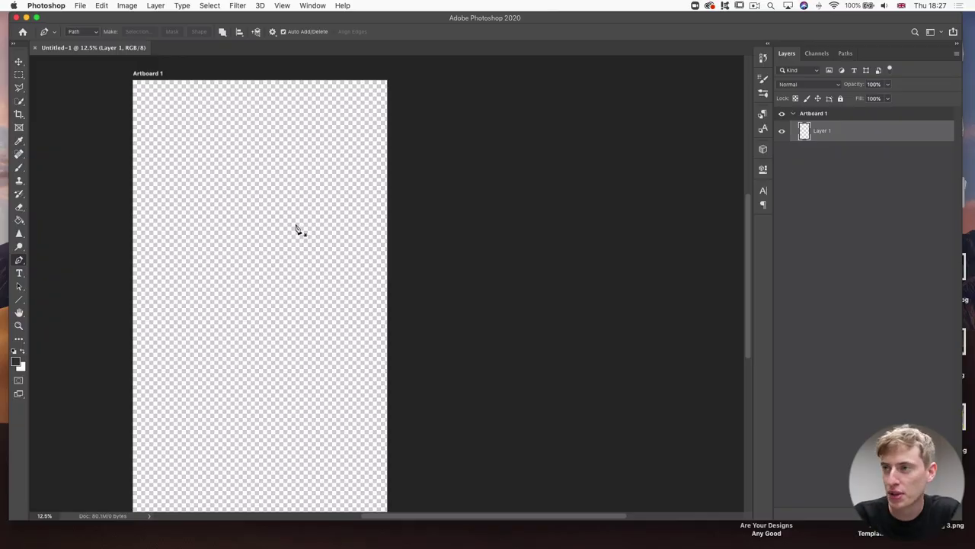
{"action": "key", "text": "ctrl+Up"}
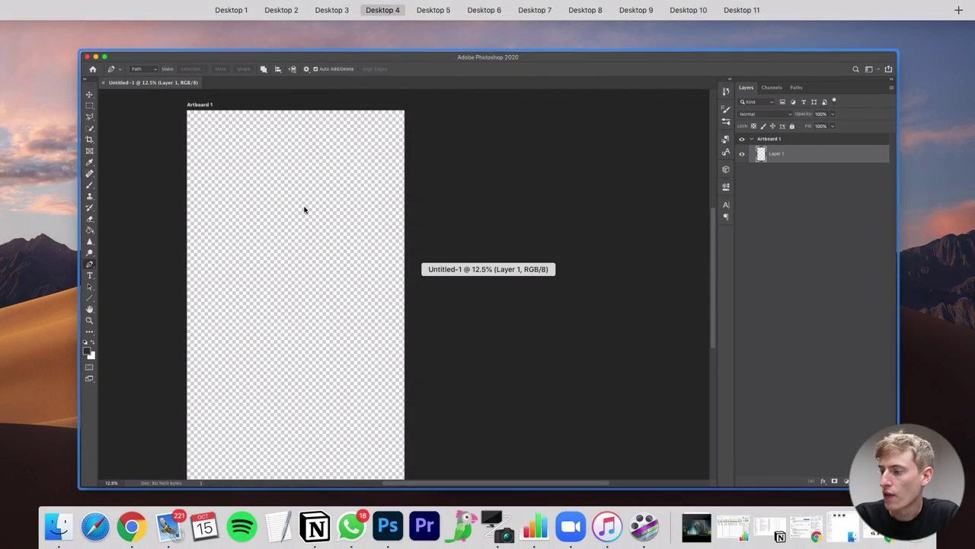
Open the grey ribbon banner design from Canva's Your designs and select its top banner.
{"action": "left_click", "coordinate": [122, 531]}
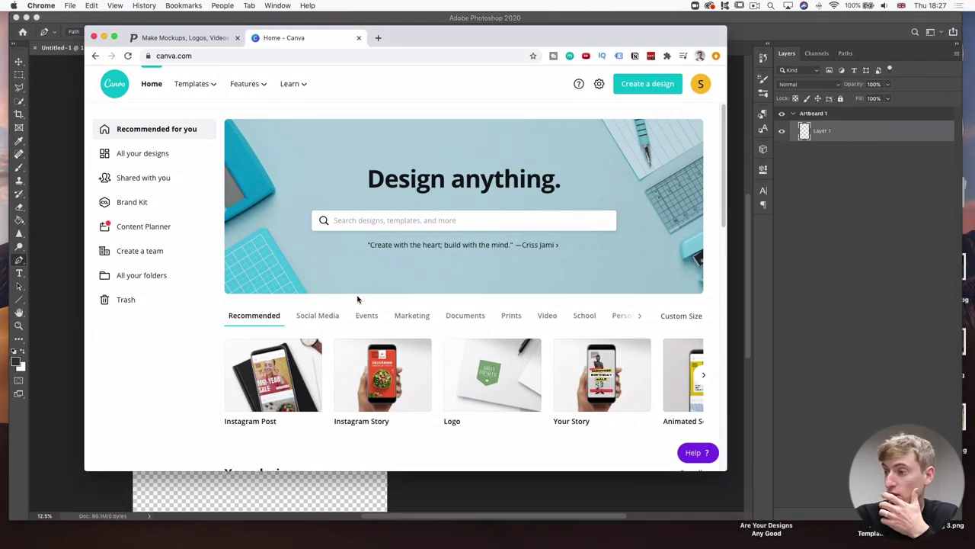
{"action": "scroll", "coordinate": [357, 298], "scroll_direction": "down", "scroll_amount": 5}
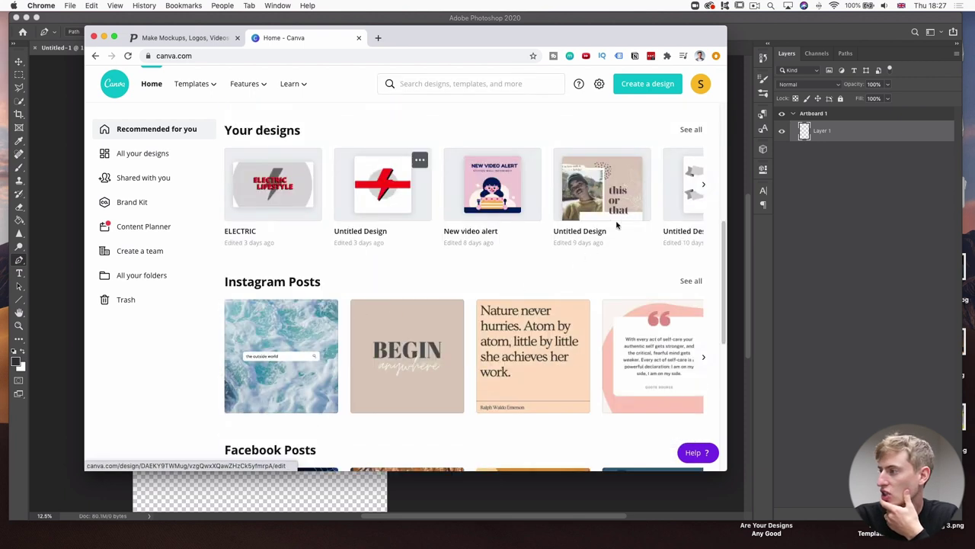
{"action": "left_click", "coordinate": [694, 207]}
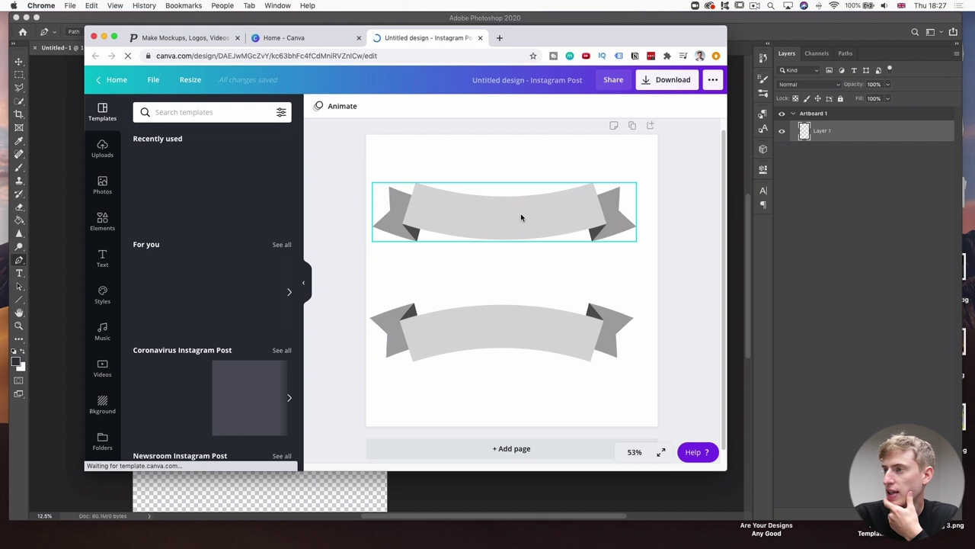
{"action": "left_click", "coordinate": [521, 212]}
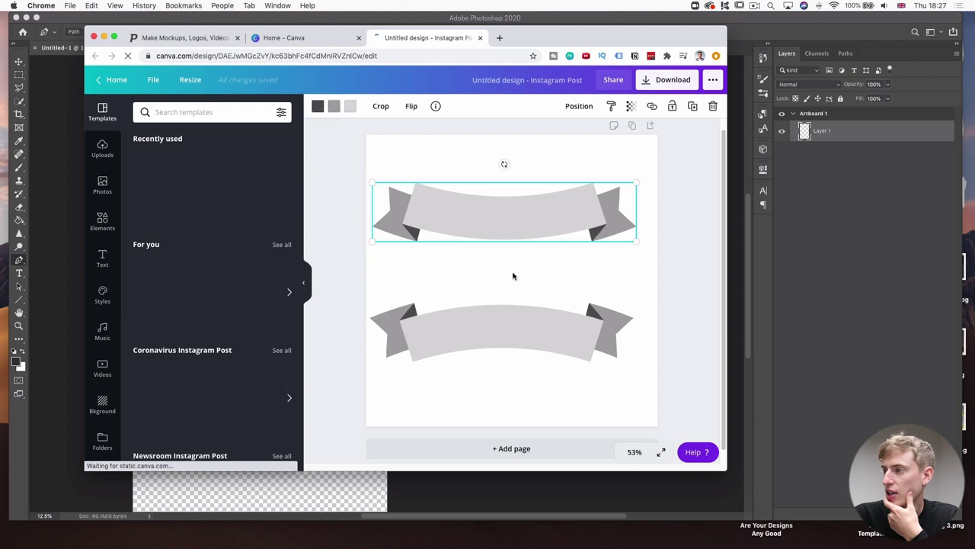
{"action": "left_click", "coordinate": [344, 109]}
{"action": "left_click", "coordinate": [450, 202]}
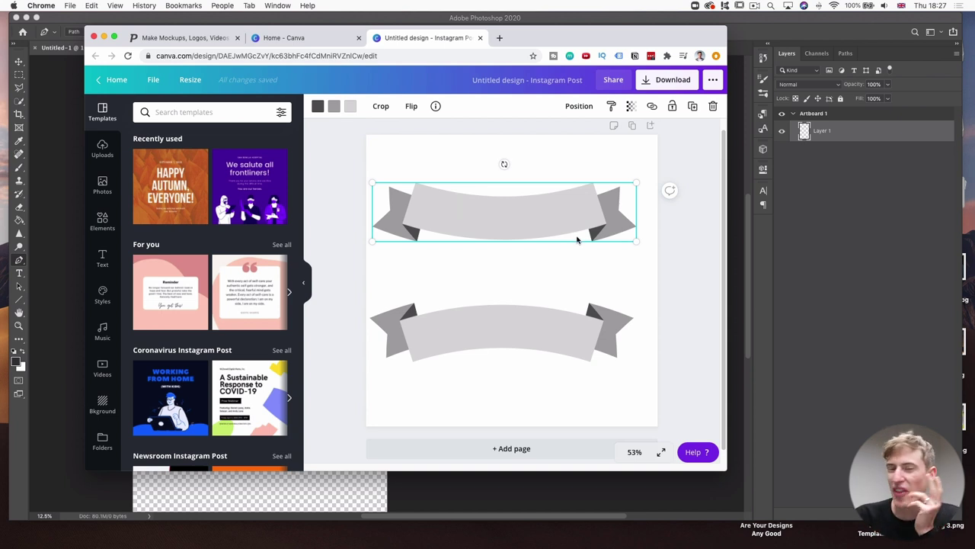
Download the banner design as a transparent-background PNG and switch to Placeit.
{"action": "left_click", "coordinate": [658, 82]}
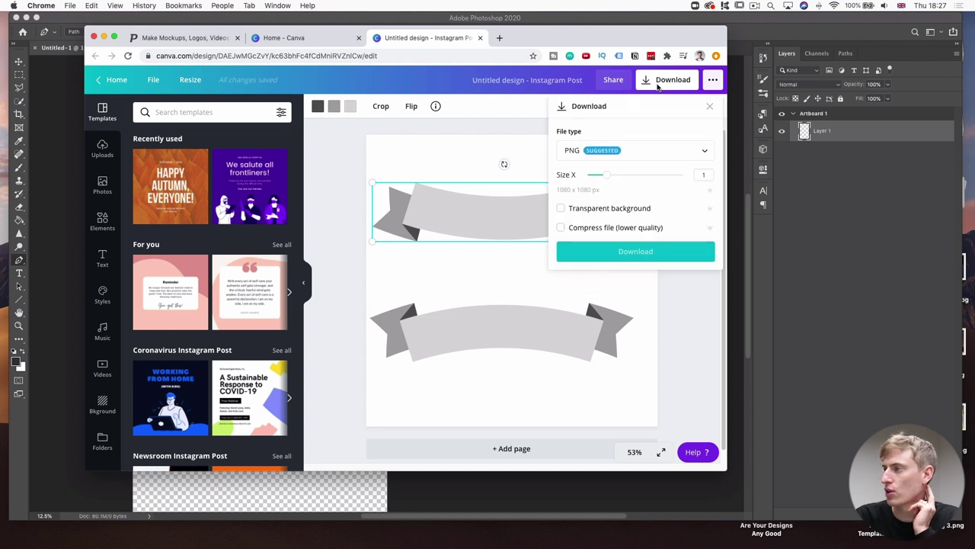
{"action": "left_click", "coordinate": [561, 209]}
{"action": "left_click", "coordinate": [586, 251]}
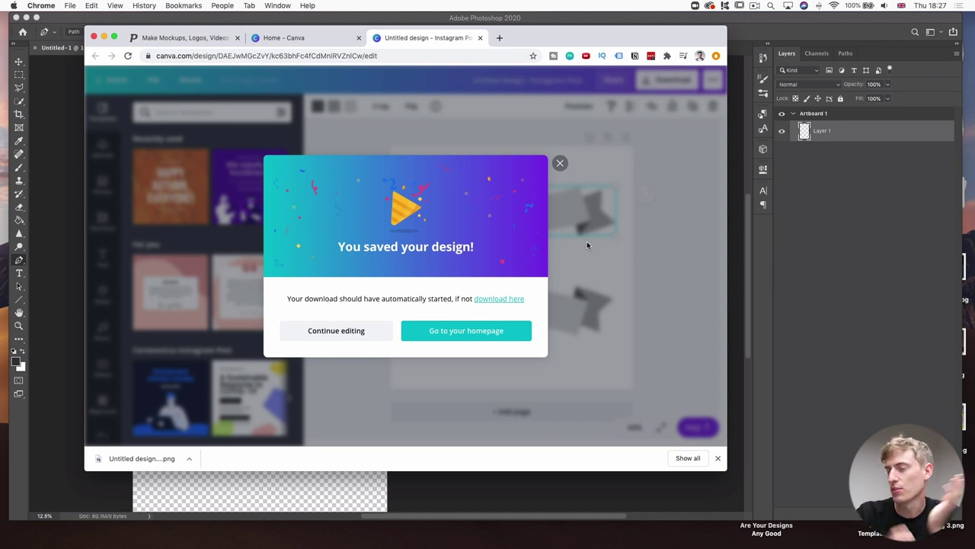
{"action": "left_click", "coordinate": [206, 37]}
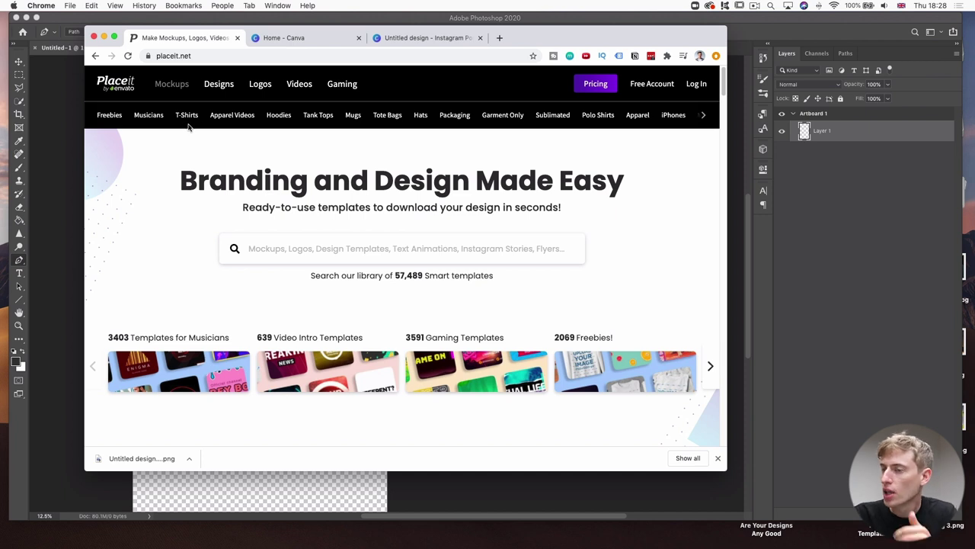
Open Placeit's T-Shirt Designs and filter them to the Dogs tag (181 templates).
{"action": "mouse_move", "coordinate": [219, 88]}
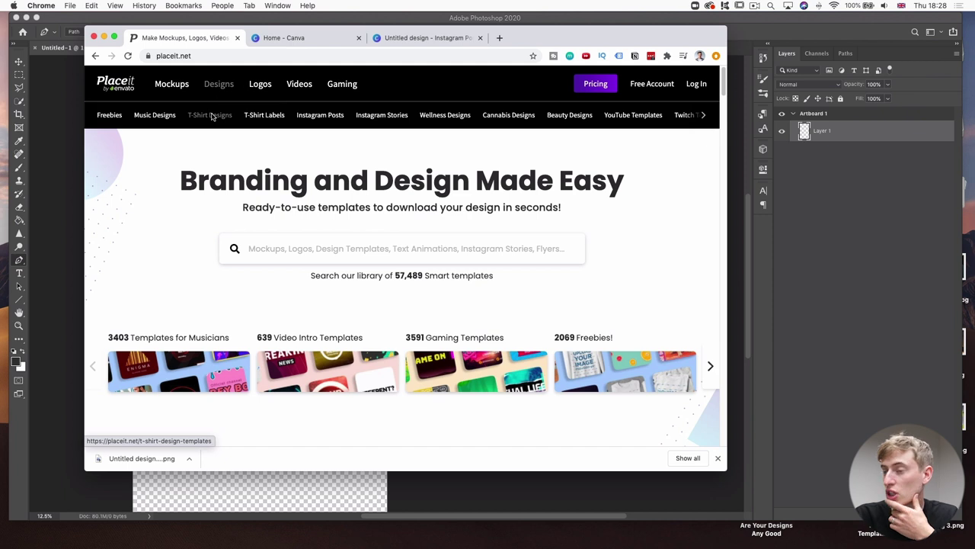
{"action": "left_click", "coordinate": [212, 115]}
{"action": "scroll", "coordinate": [198, 316], "scroll_direction": "down", "scroll_amount": 2}
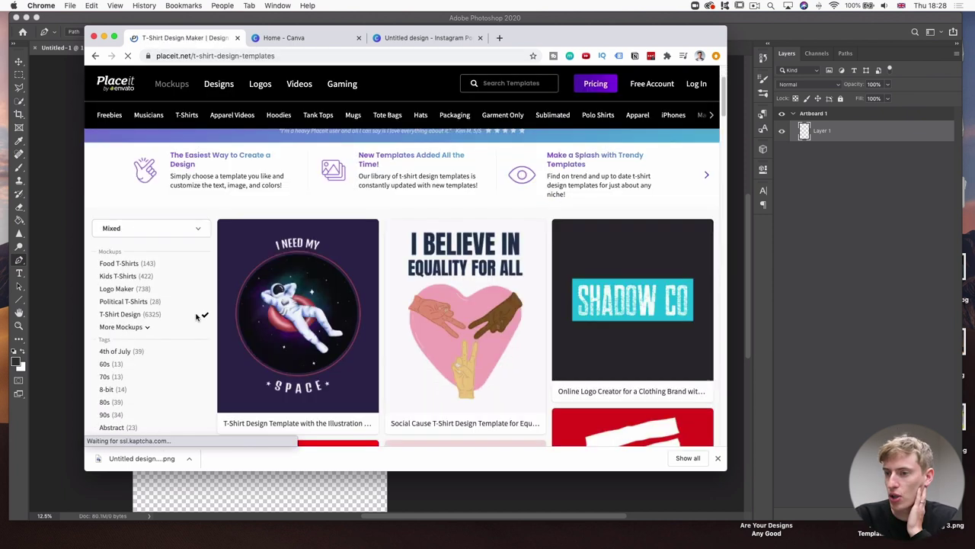
{"action": "scroll", "coordinate": [126, 338], "scroll_direction": "down", "scroll_amount": 4}
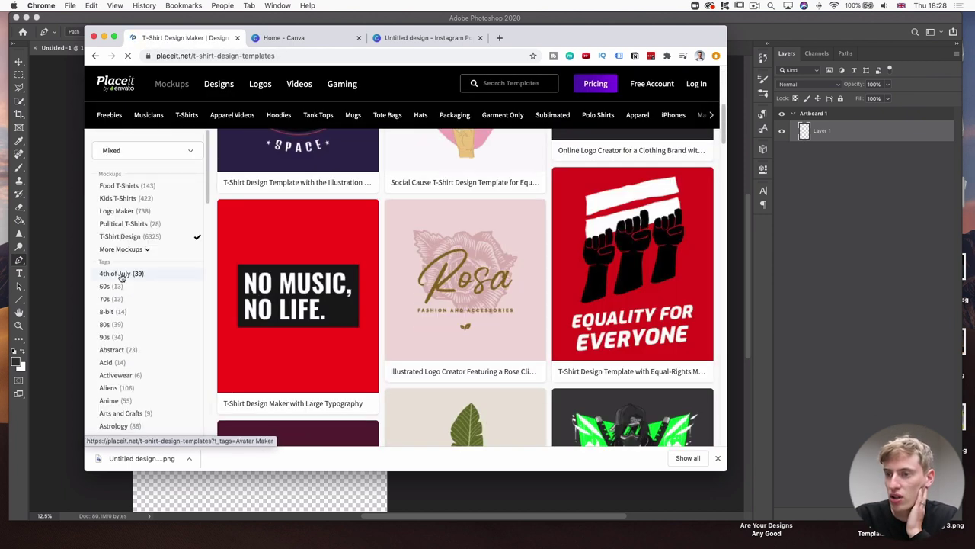
{"action": "scroll", "coordinate": [124, 274], "scroll_direction": "down", "scroll_amount": 5}
{"action": "scroll", "coordinate": [121, 276], "scroll_direction": "down", "scroll_amount": 4}
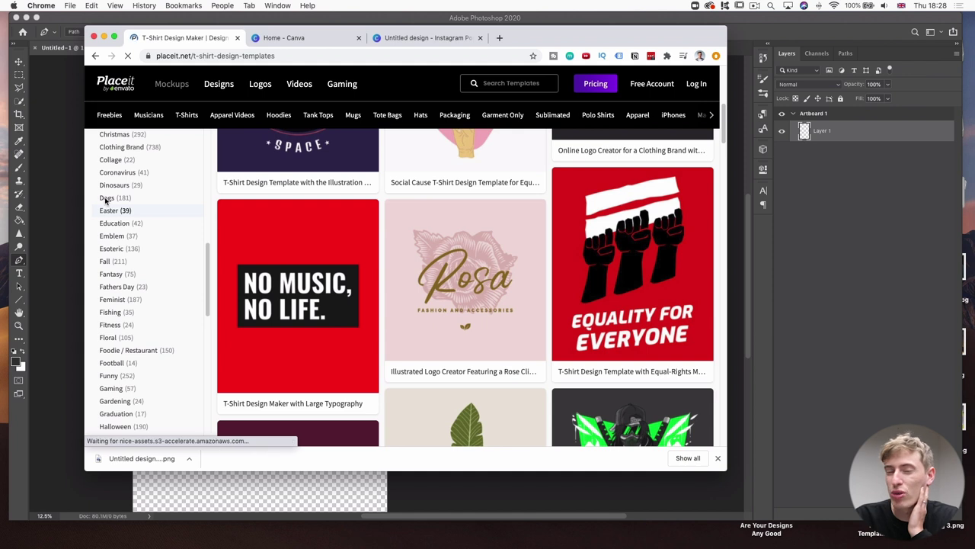
{"action": "left_click", "coordinate": [105, 199]}
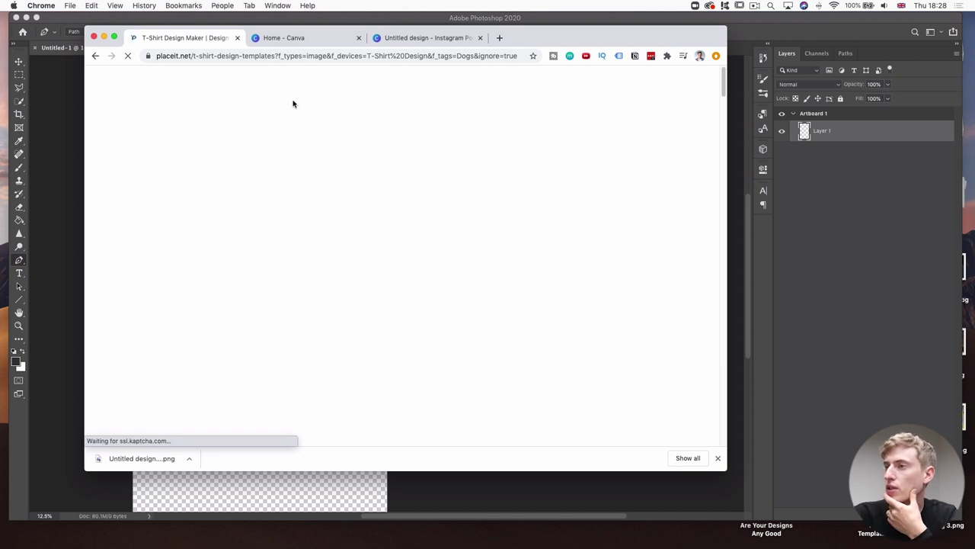
{"action": "scroll", "coordinate": [329, 333], "scroll_direction": "down", "scroll_amount": 3}
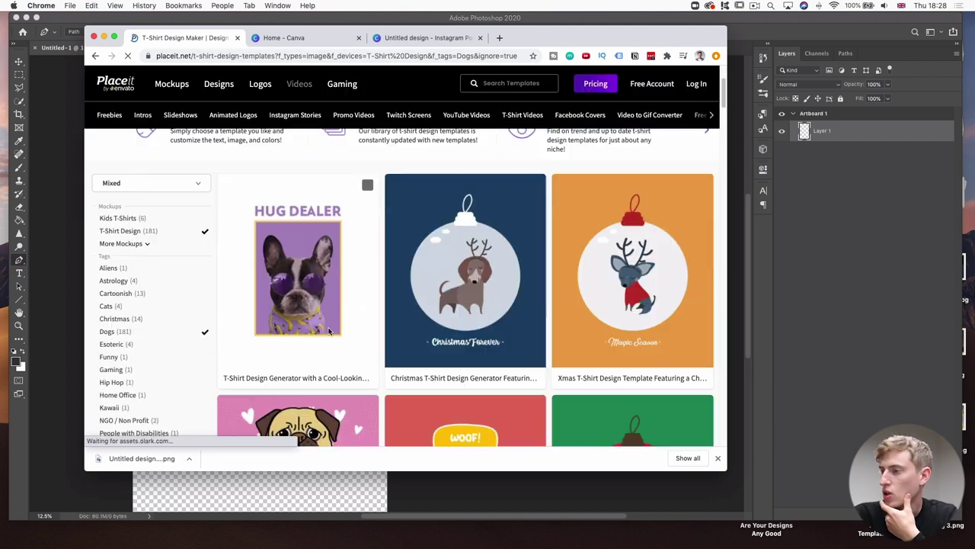
{"action": "scroll", "coordinate": [330, 333], "scroll_direction": "down", "scroll_amount": 3}
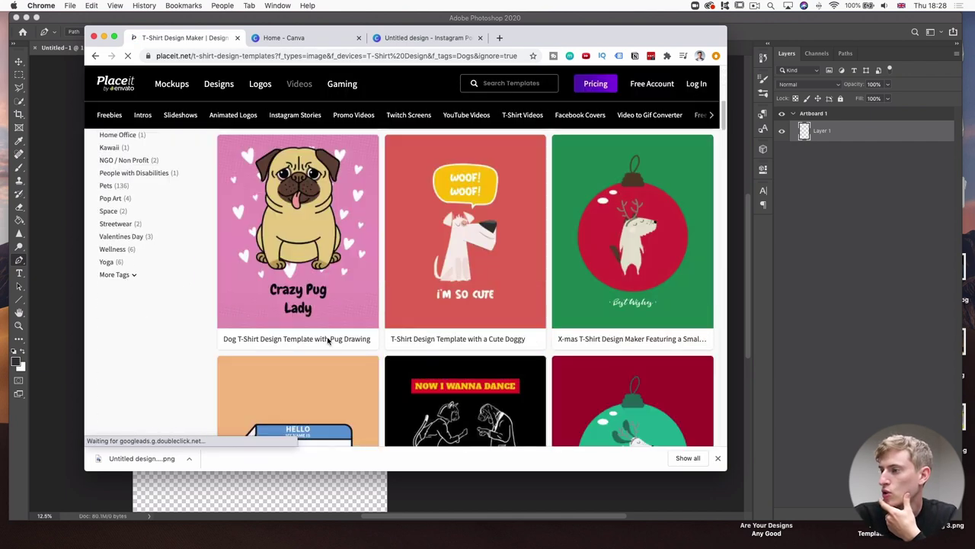
Open the Crazy Pug Lady template and try a Boston terrier as the main graphic.
{"action": "left_click", "coordinate": [290, 220]}
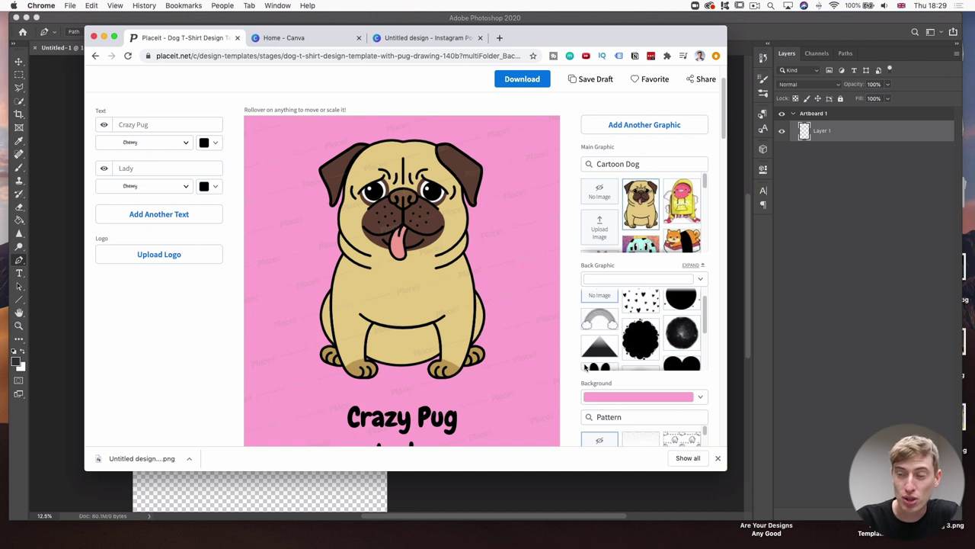
{"action": "scroll", "coordinate": [724, 155], "scroll_direction": "up", "scroll_amount": 3}
{"action": "scroll", "coordinate": [641, 248], "scroll_direction": "down", "scroll_amount": 5}
{"action": "scroll", "coordinate": [644, 258], "scroll_direction": "down", "scroll_amount": 6}
{"action": "scroll", "coordinate": [644, 258], "scroll_direction": "down", "scroll_amount": 5}
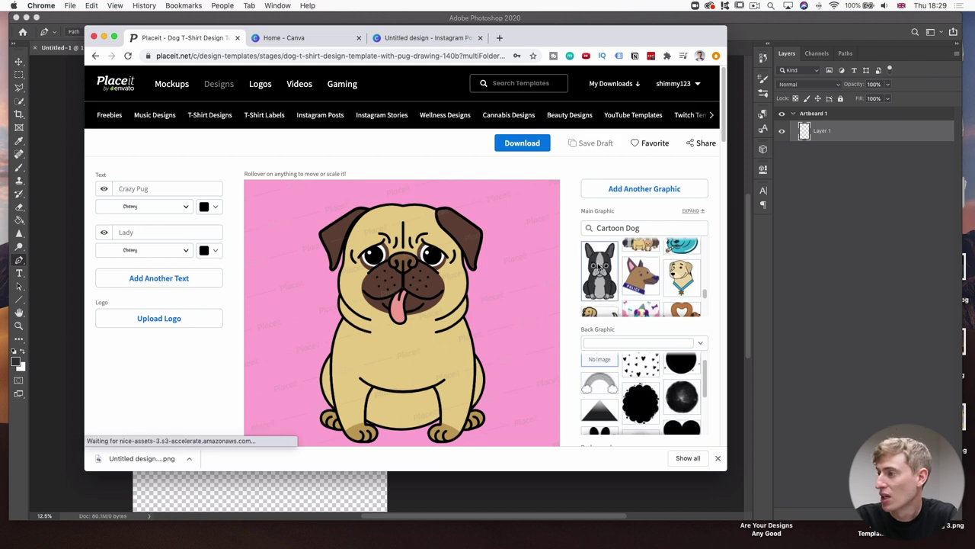
{"action": "left_click", "coordinate": [604, 283]}
Swap the main graphic to a brown dog, then to the brown dog wearing sunglasses.
{"action": "scroll", "coordinate": [610, 283], "scroll_direction": "down", "scroll_amount": 8}
{"action": "scroll", "coordinate": [610, 280], "scroll_direction": "down", "scroll_amount": 5}
{"action": "scroll", "coordinate": [618, 280], "scroll_direction": "down", "scroll_amount": 1}
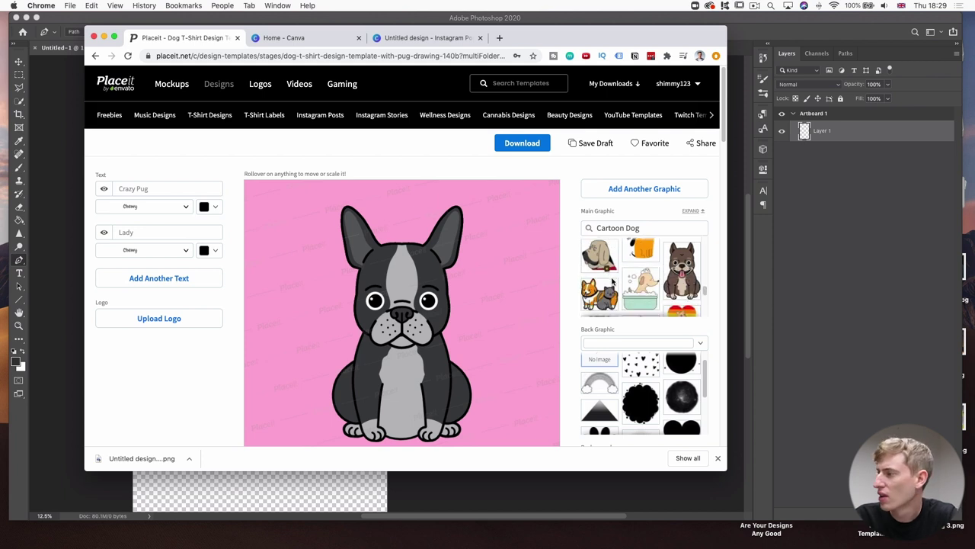
{"action": "left_click", "coordinate": [681, 275]}
{"action": "scroll", "coordinate": [674, 279], "scroll_direction": "down", "scroll_amount": 3}
{"action": "scroll", "coordinate": [673, 277], "scroll_direction": "down", "scroll_amount": 6}
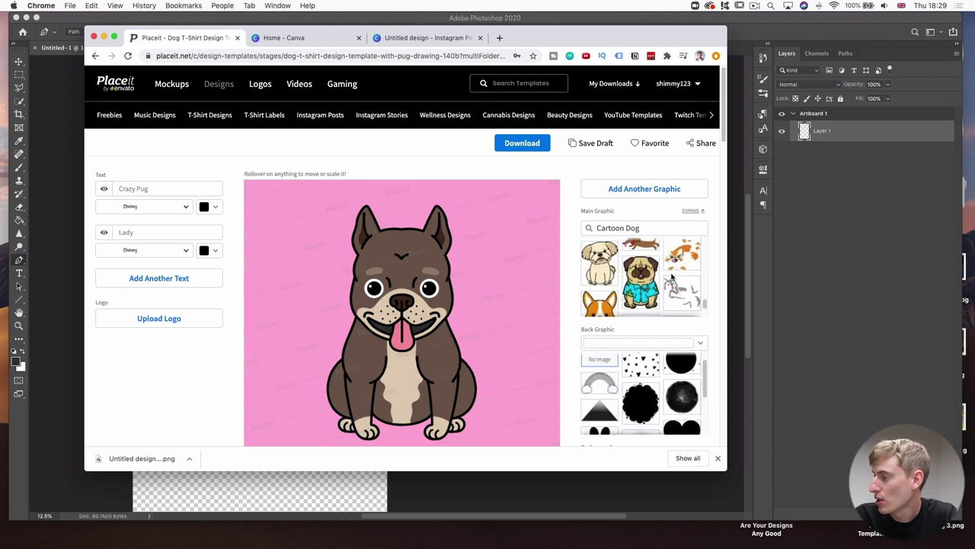
{"action": "scroll", "coordinate": [672, 277], "scroll_direction": "down", "scroll_amount": 2}
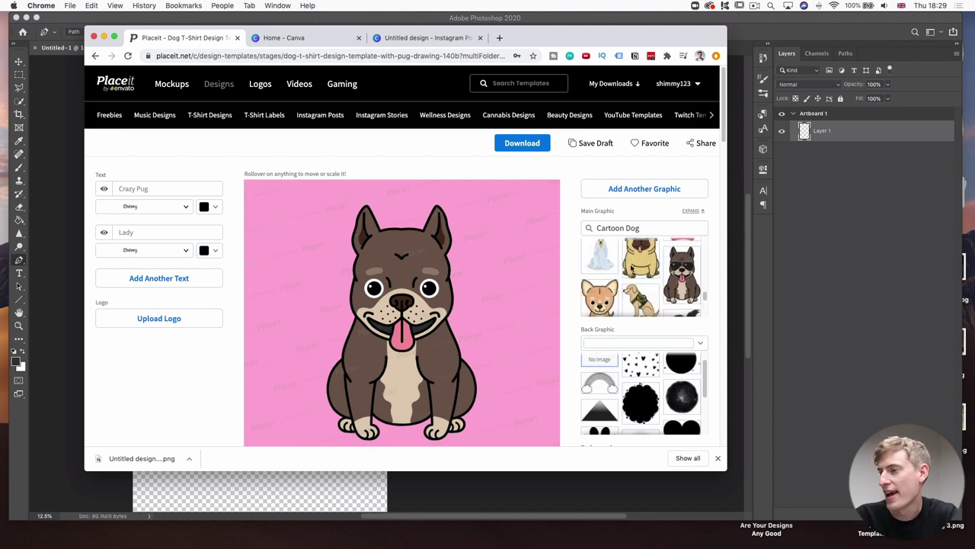
{"action": "left_click", "coordinate": [677, 266]}
{"action": "scroll", "coordinate": [484, 282], "scroll_direction": "down", "scroll_amount": 1}
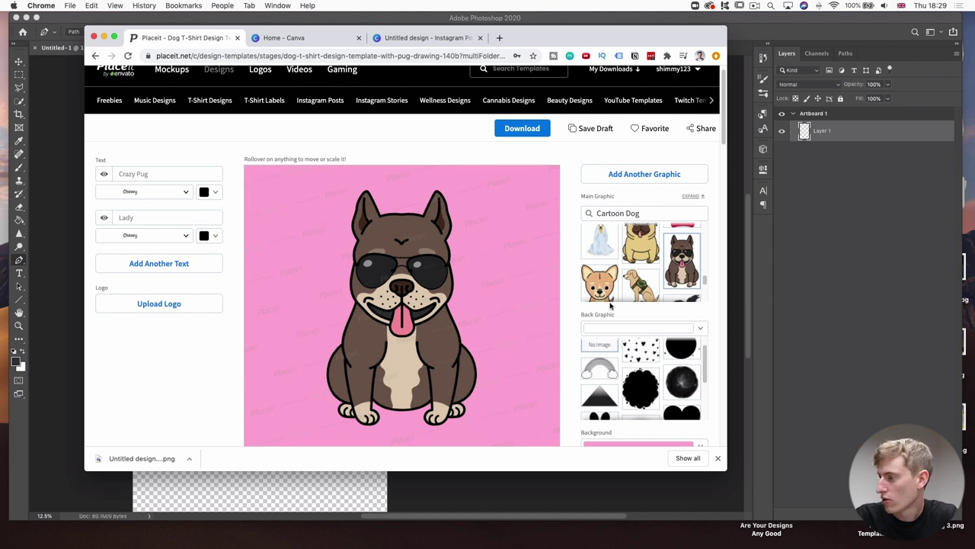
Set the pug design's background to the transparent swatch, then scroll back up to Download.
{"action": "scroll", "coordinate": [602, 313], "scroll_direction": "down", "scroll_amount": 5}
{"action": "left_click", "coordinate": [701, 252]}
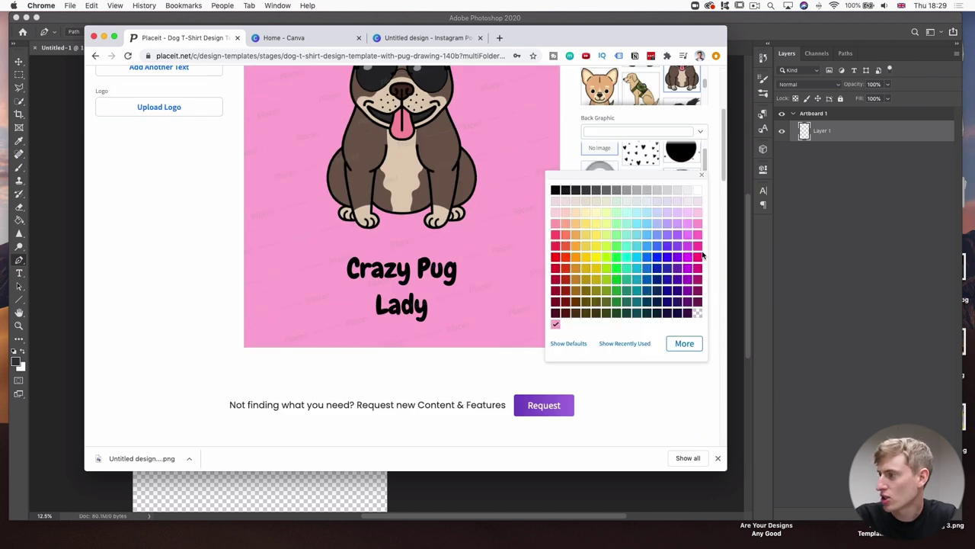
{"action": "left_click", "coordinate": [697, 312]}
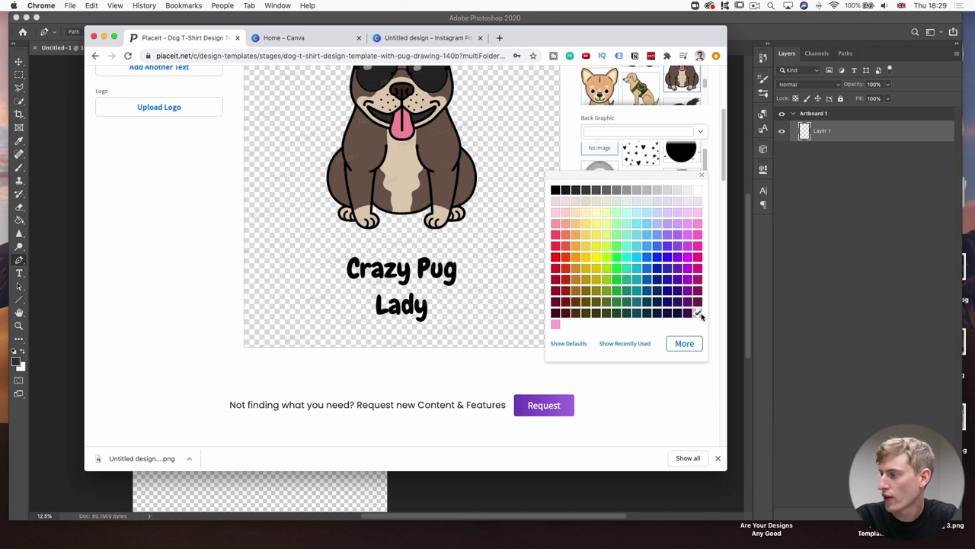
{"action": "left_click", "coordinate": [659, 414]}
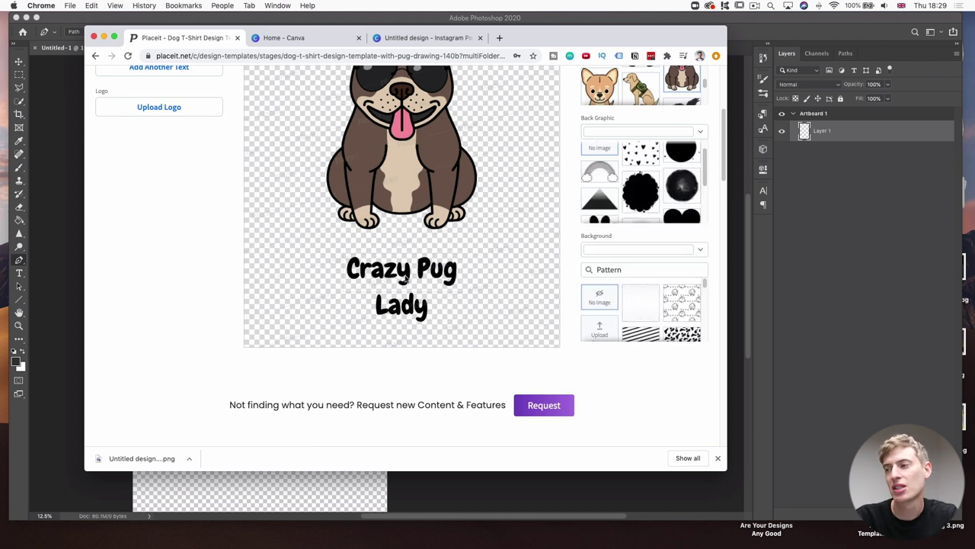
{"action": "scroll", "coordinate": [396, 294], "scroll_direction": "up", "scroll_amount": 3}
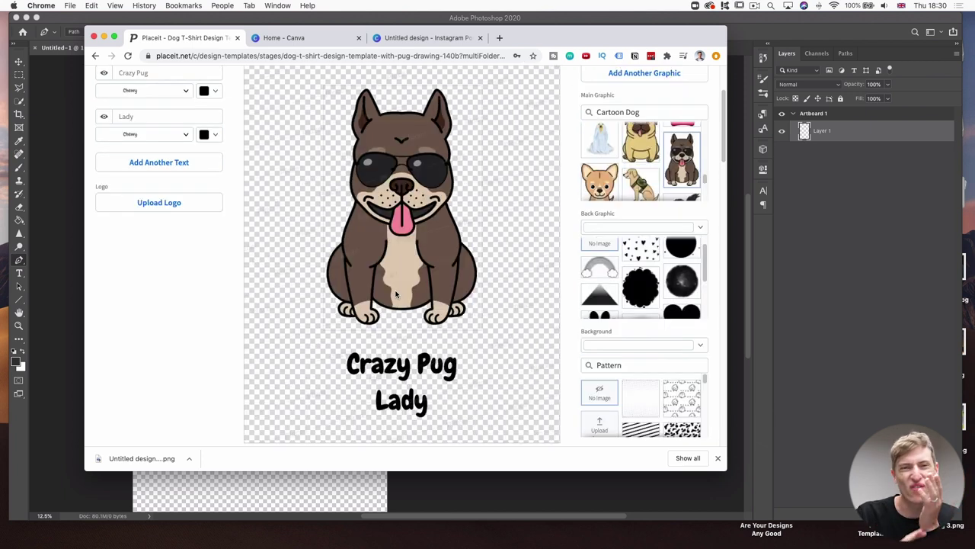
{"action": "scroll", "coordinate": [395, 294], "scroll_direction": "up", "scroll_amount": 3}
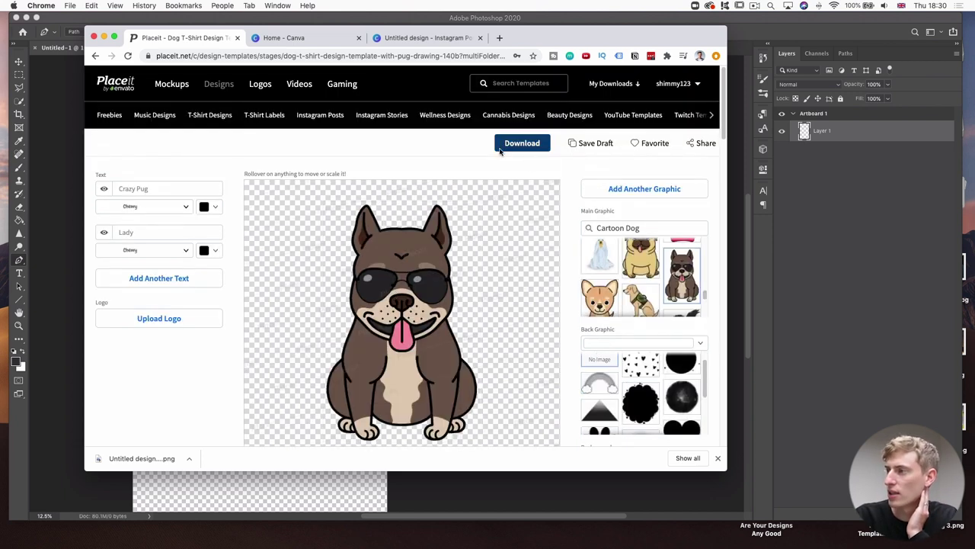
{"action": "mouse_move", "coordinate": [602, 86]}
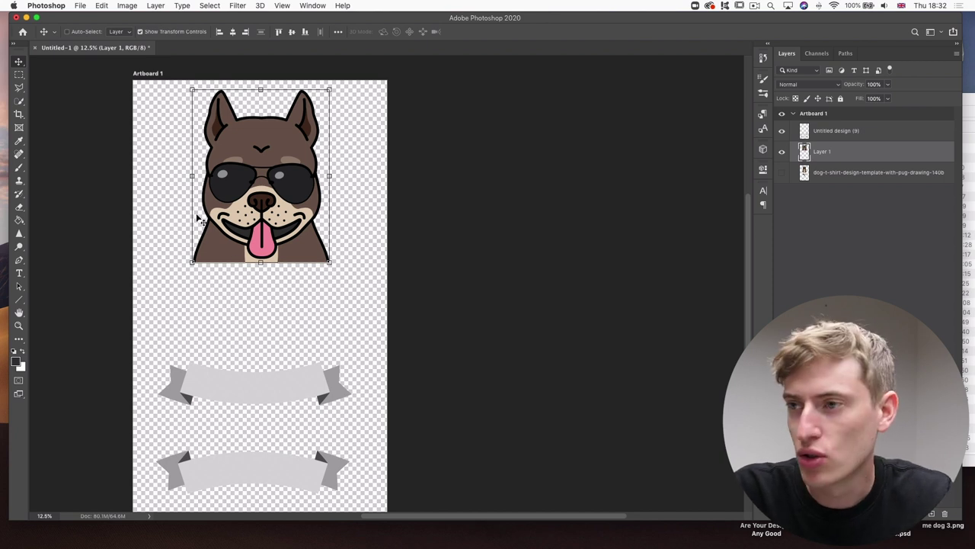
Trace the dog's hanging tongue with the Pen tool and turn the outline into a selection.
{"action": "scroll", "coordinate": [244, 242], "scroll_direction": "up", "scroll_amount": 5}
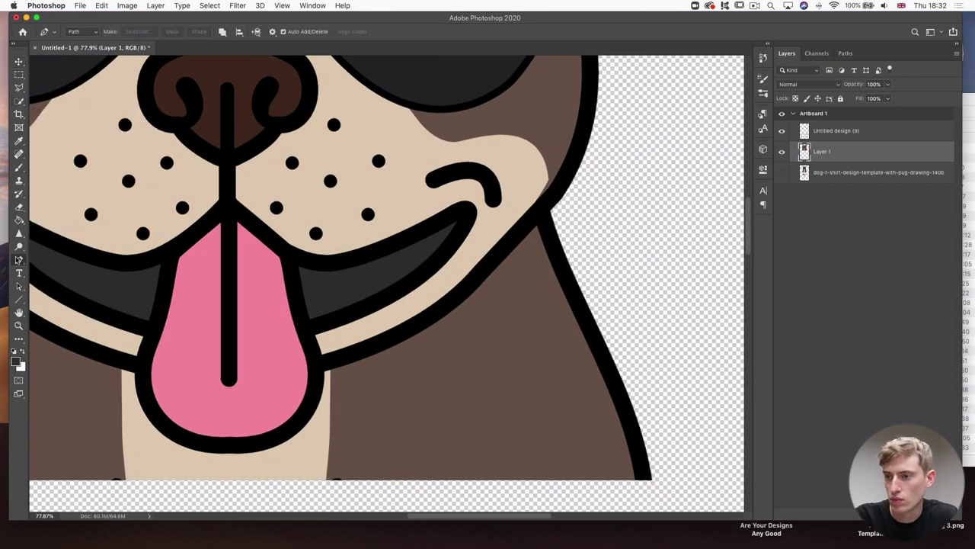
{"action": "left_click", "coordinate": [143, 410]}
{"action": "left_click", "coordinate": [173, 440]}
{"action": "left_click", "coordinate": [231, 453]}
{"action": "left_click", "coordinate": [290, 436]}
{"action": "left_click", "coordinate": [328, 364]}
{"action": "left_click", "coordinate": [135, 375]}
{"action": "key", "text": "super+Return"}
Copy the tongue onto its own layer and shrink it to about 93%.
{"action": "key", "text": "super+j"}
{"action": "key", "text": "super+t"}
{"action": "left_click_drag", "start_coordinate": [160, 326], "coordinate": [248, 406]}
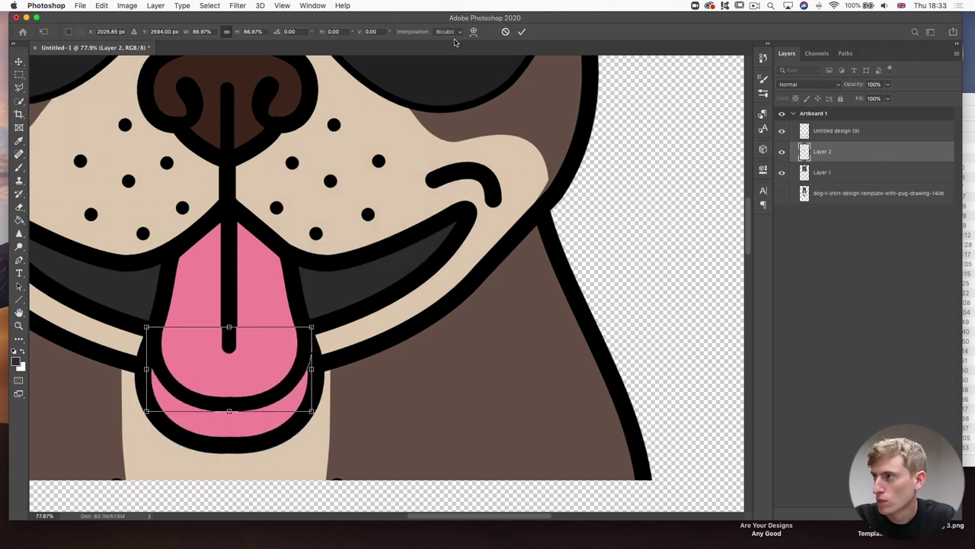
{"action": "key", "text": "Return"}
Return to the original dog layer, clear the selection and zoom in on the tongue's lower edge.
{"action": "key", "text": "Delete"}
{"action": "key", "text": "super+d"}
{"action": "key", "text": "b"}
{"action": "key", "text": "p"}
{"action": "right_click", "coordinate": [202, 396]}
{"action": "key", "text": "Escape"}
{"action": "scroll", "coordinate": [228, 366], "scroll_direction": "up", "scroll_amount": 5}
{"action": "right_click", "coordinate": [217, 387]}
{"action": "key", "text": "Escape"}
{"action": "scroll", "coordinate": [220, 393], "scroll_direction": "right", "scroll_amount": 10}
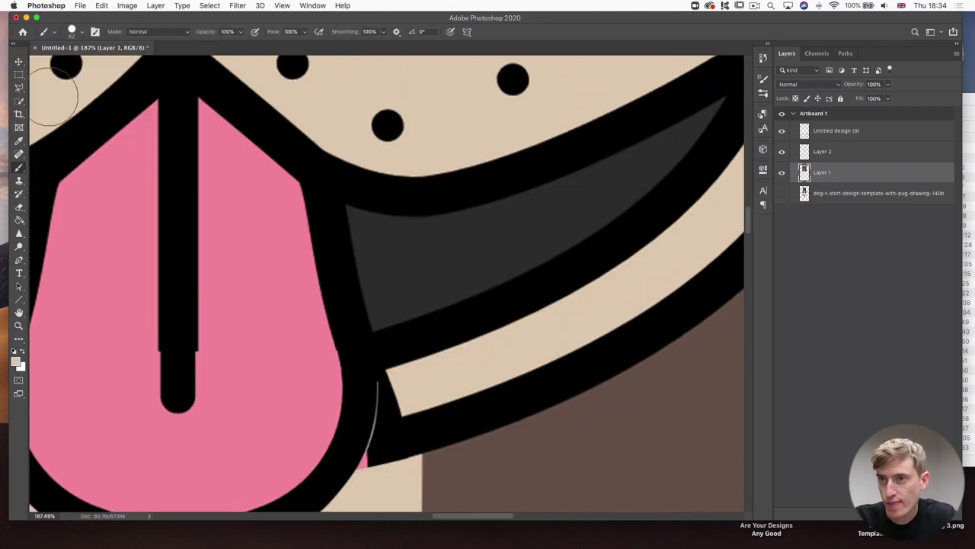
Outline the uncovered gap beside the tongue with the Pen tool, ready to fill it beige.
{"action": "left_click", "coordinate": [361, 432]}
{"action": "left_click", "coordinate": [375, 429]}
{"action": "left_click", "coordinate": [381, 461]}
{"action": "left_click", "coordinate": [352, 469]}
{"action": "right_click", "coordinate": [352, 339]}
{"action": "left_click", "coordinate": [375, 379]}
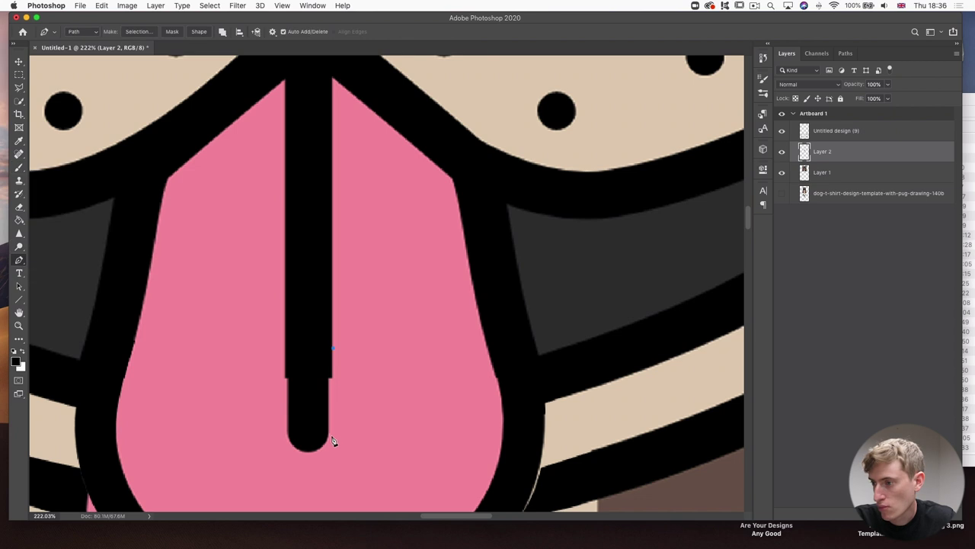
{"action": "left_click", "coordinate": [329, 436]}
{"action": "left_click_drag", "start_coordinate": [308, 456], "coordinate": [288, 457]}
{"action": "right_click", "coordinate": [287, 379]}
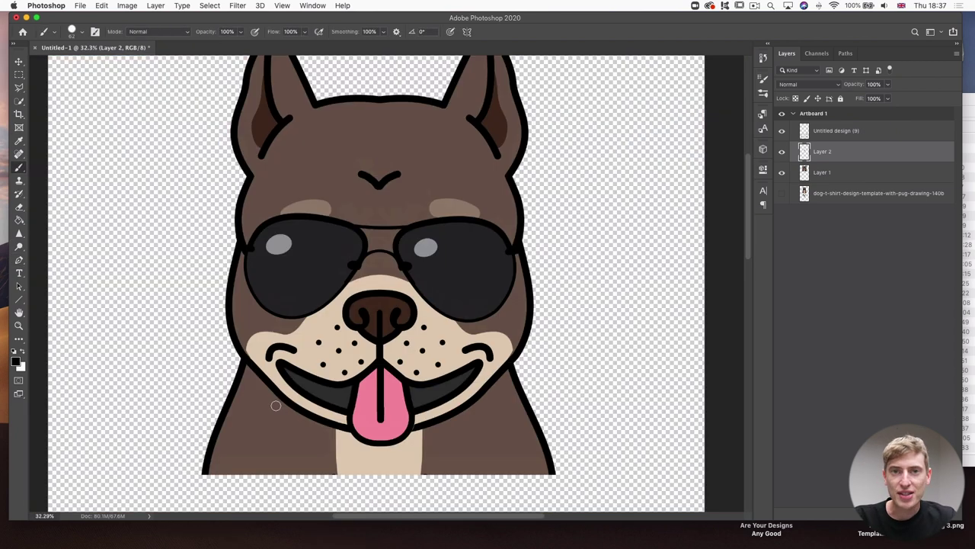
Select the Untitled design (9) layer and drag both grey ribbon banners up beneath the dog.
{"action": "key", "text": "super+minus"}
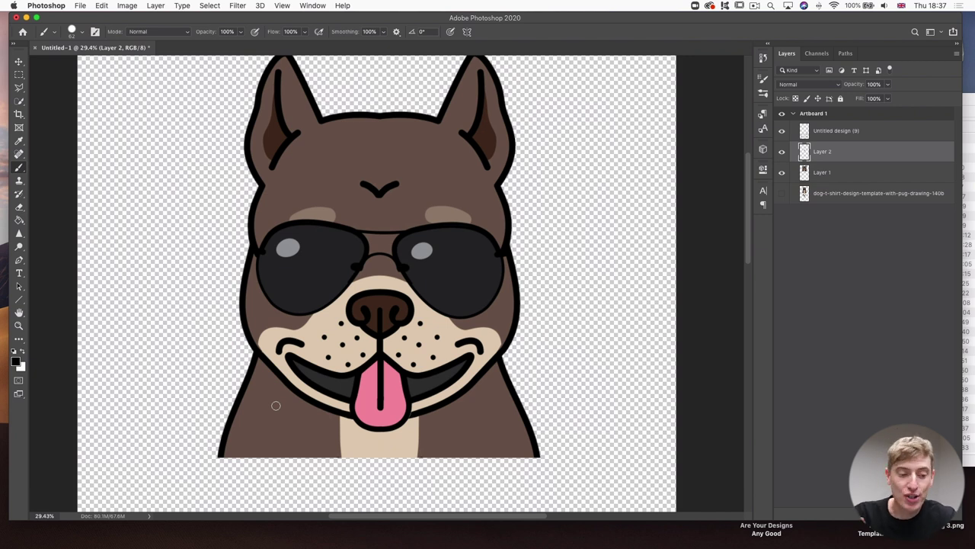
{"action": "scroll", "coordinate": [275, 405], "scroll_direction": "down", "scroll_amount": 3}
{"action": "scroll", "coordinate": [156, 232], "scroll_direction": "down", "scroll_amount": 5}
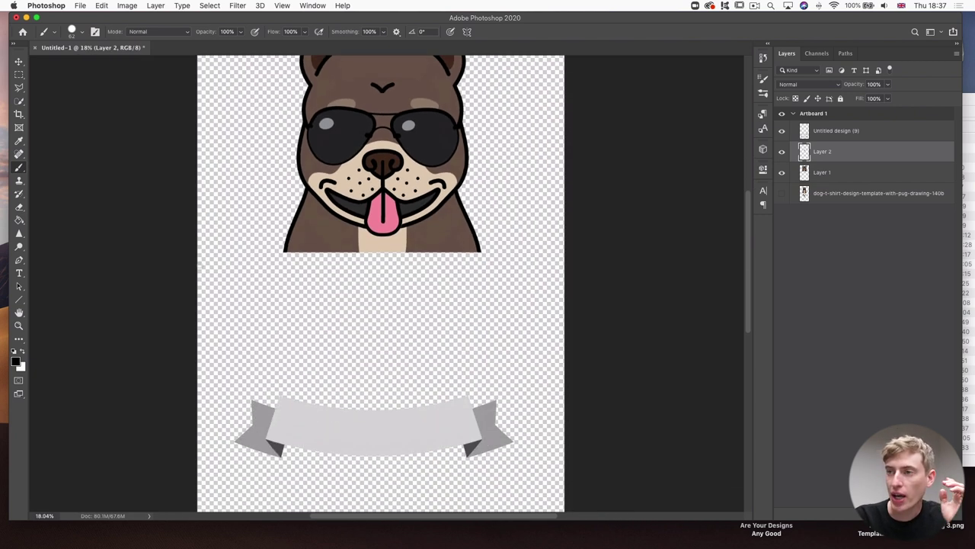
{"action": "key", "text": "v"}
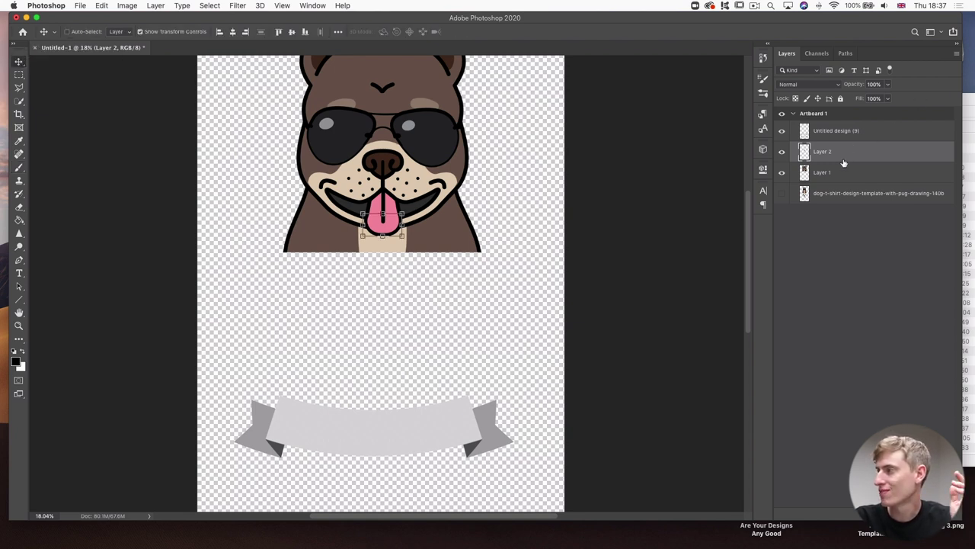
{"action": "left_click", "coordinate": [843, 135]}
{"action": "left_click_drag", "start_coordinate": [441, 438], "coordinate": [451, 308]}
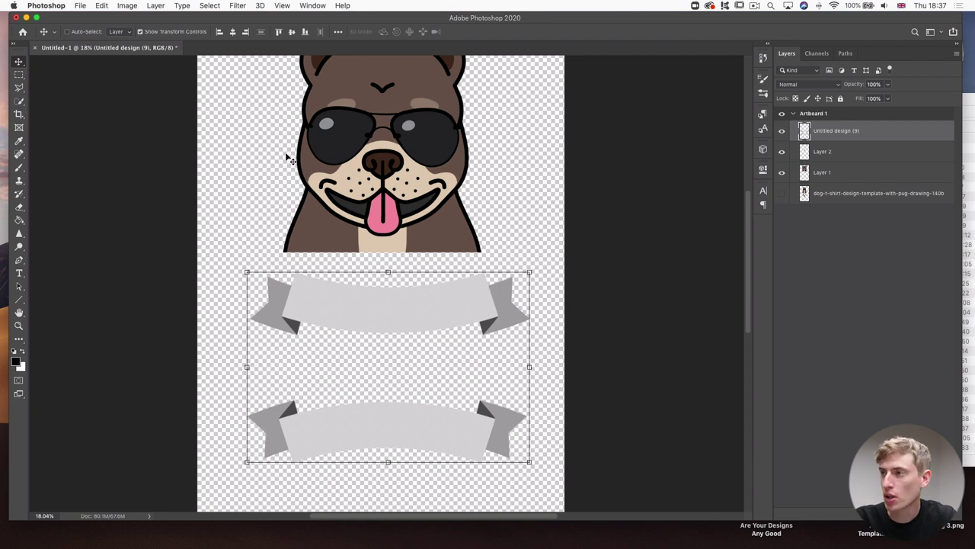
{"action": "scroll", "coordinate": [343, 140], "scroll_direction": "up", "scroll_amount": 5}
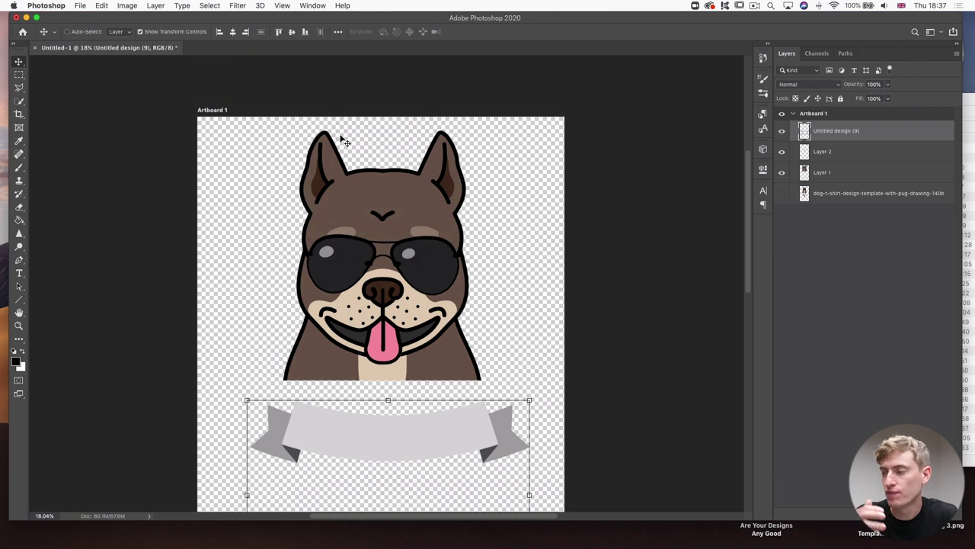
Magic Wand-select the dog's brown fur and paint it gray with a 1040 px brush.
{"action": "right_click", "coordinate": [19, 99]}
{"action": "left_click", "coordinate": [68, 120]}
{"action": "left_click", "coordinate": [822, 172]}
{"action": "left_click", "coordinate": [348, 187]}
{"action": "right_click", "coordinate": [348, 186]}
{"action": "key", "text": "Escape"}
{"action": "key", "text": "b"}
{"action": "left_click", "coordinate": [76, 31]}
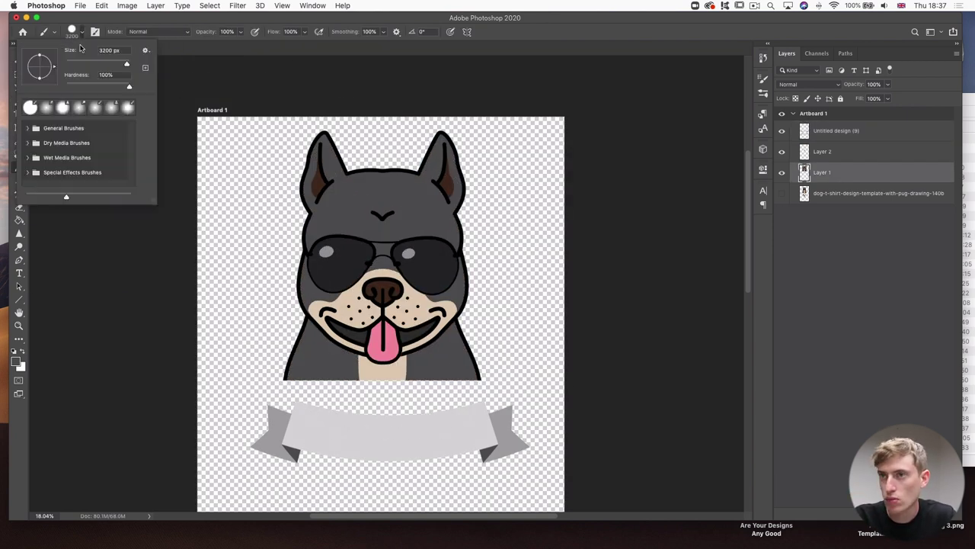
{"action": "type", "text": "1040"}
{"action": "key", "text": "Return"}
{"action": "key", "text": "cmd+d"}
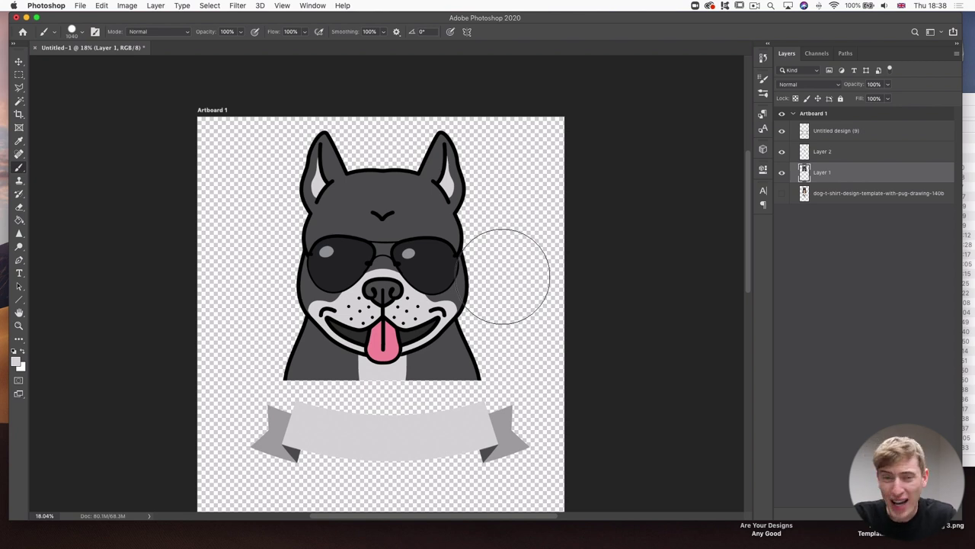
Copy the top banner to its own layer, enlarge it, hide the original and raise the lower banner.
{"action": "left_click", "coordinate": [18, 74]}
{"action": "scroll", "coordinate": [217, 396], "scroll_direction": "down", "scroll_amount": 1}
{"action": "left_click_drag", "start_coordinate": [258, 393], "coordinate": [533, 475]}
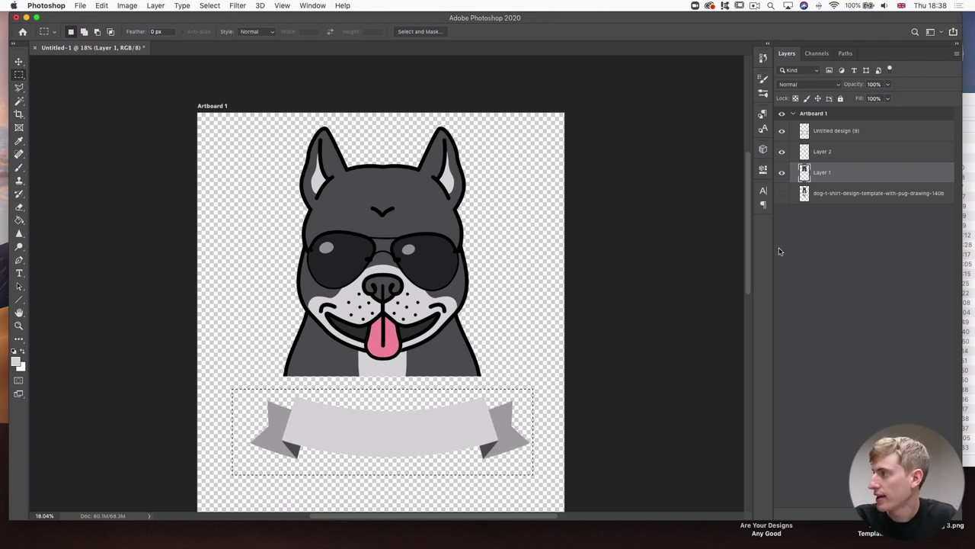
{"action": "left_click", "coordinate": [826, 131]}
{"action": "key", "text": "super+j"}
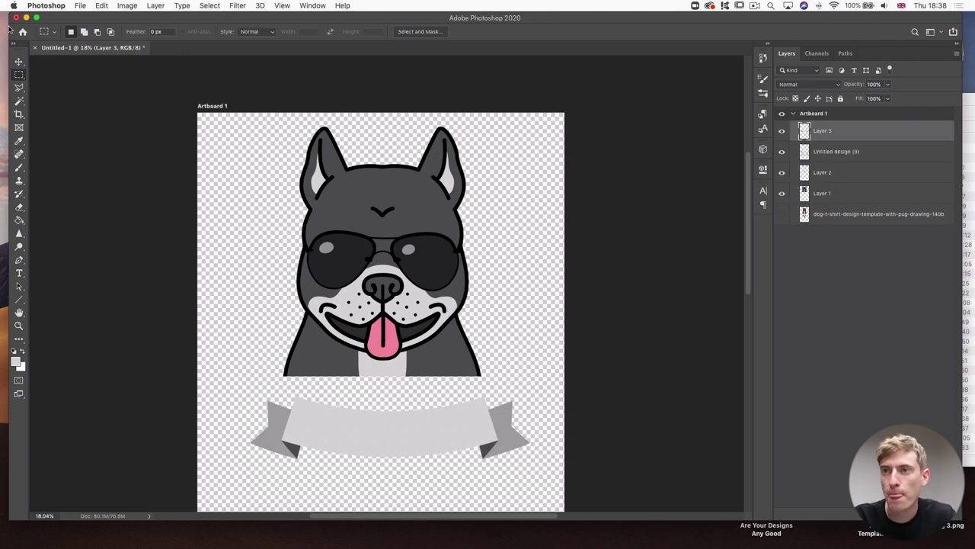
{"action": "key", "text": "super+t"}
{"action": "left_click_drag", "start_coordinate": [250, 396], "coordinate": [213, 329]}
{"action": "key", "text": "Return"}
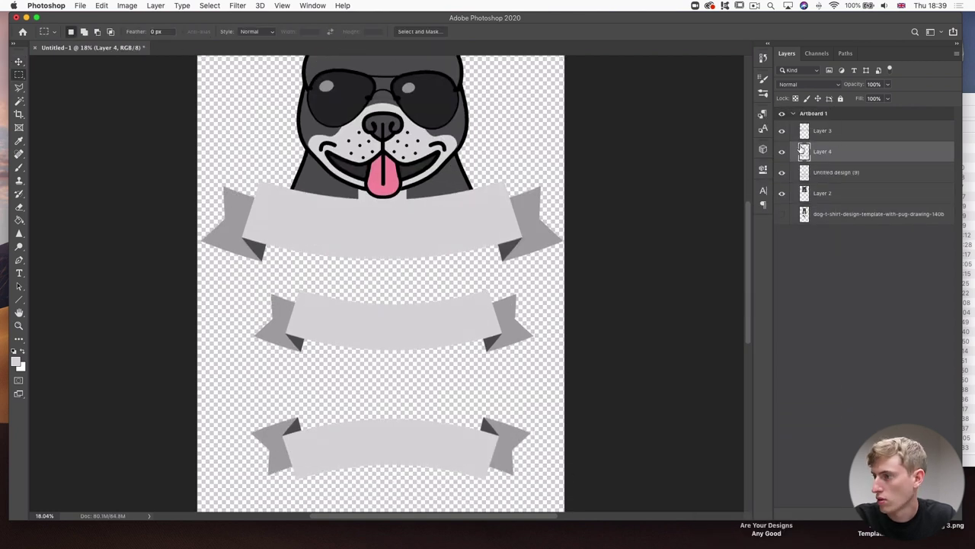
{"action": "left_click", "coordinate": [781, 172]}
{"action": "key", "text": "v"}
{"action": "left_click_drag", "start_coordinate": [562, 478], "coordinate": [561, 429]}
{"action": "key", "text": "super+0"}
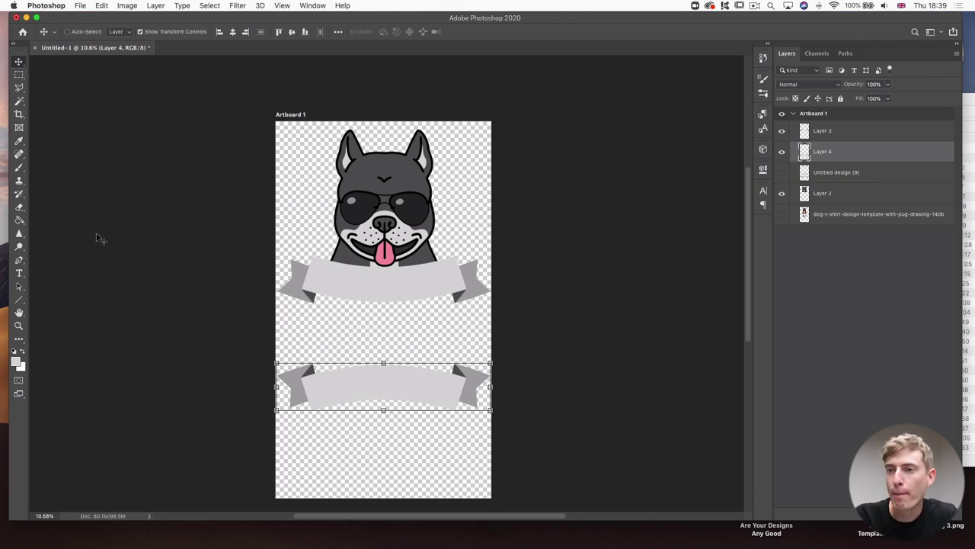
{"action": "left_click", "coordinate": [20, 273]}
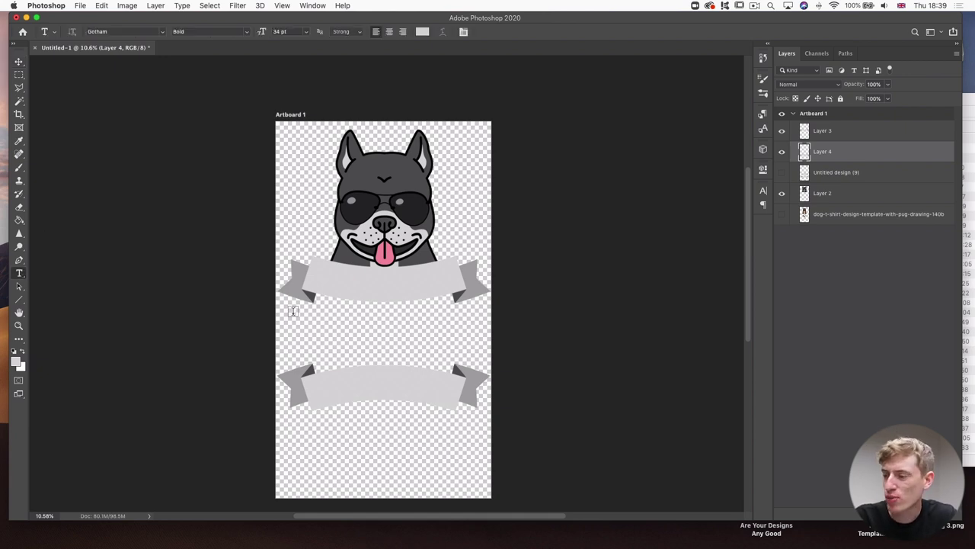
Add centred BE LIKE A DOG text in Bebas, enlarge it to 124 pt and nudge it onto the ribbon.
{"action": "left_click_drag", "start_coordinate": [292, 310], "coordinate": [460, 357]}
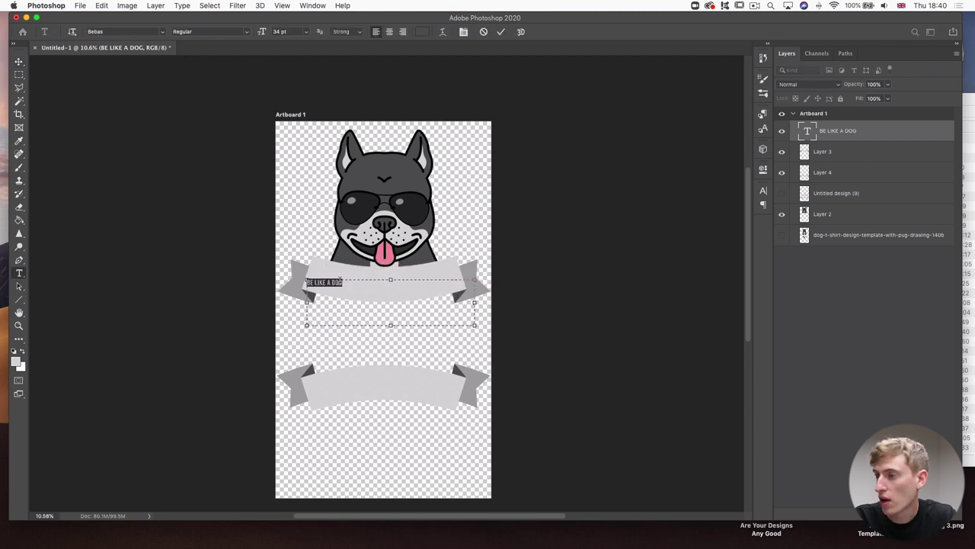
{"action": "left_click", "coordinate": [387, 32]}
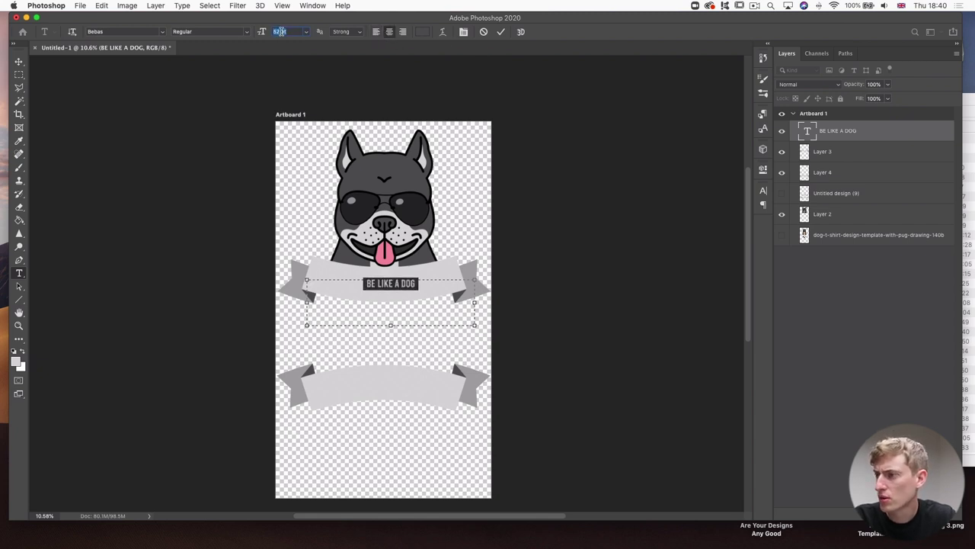
{"action": "key", "text": "Up"}
{"action": "key", "text": "Up"}
{"action": "key", "text": "Up"}
{"action": "key", "text": "Up"}
{"action": "key", "text": "Up"}
{"action": "key", "text": "Up"}
{"action": "key", "text": "Up"}
{"action": "key", "text": "Up"}
{"action": "key", "text": "Up"}
{"action": "key", "text": "Up"}
{"action": "key", "text": "Up"}
{"action": "key", "text": "Up"}
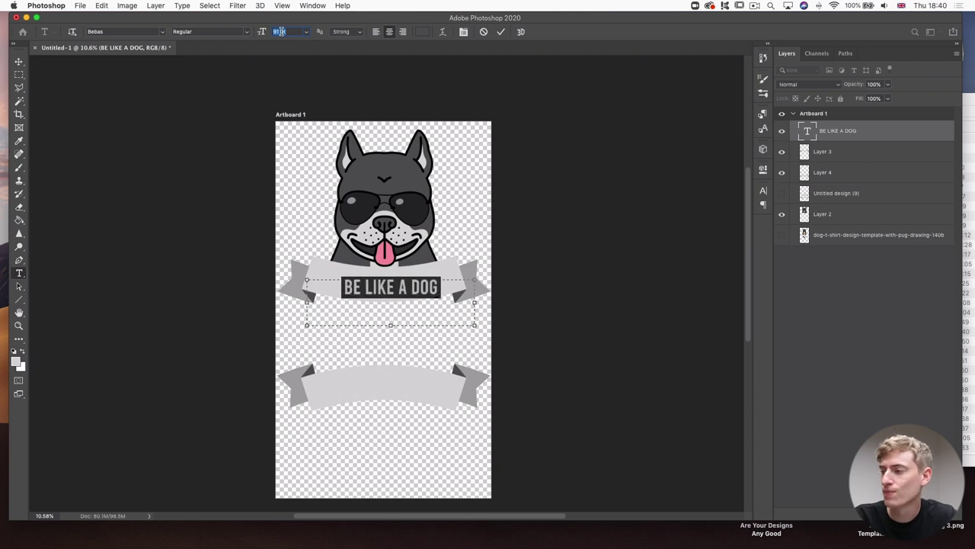
{"action": "key", "text": "Up"}
{"action": "key", "text": "Up"}
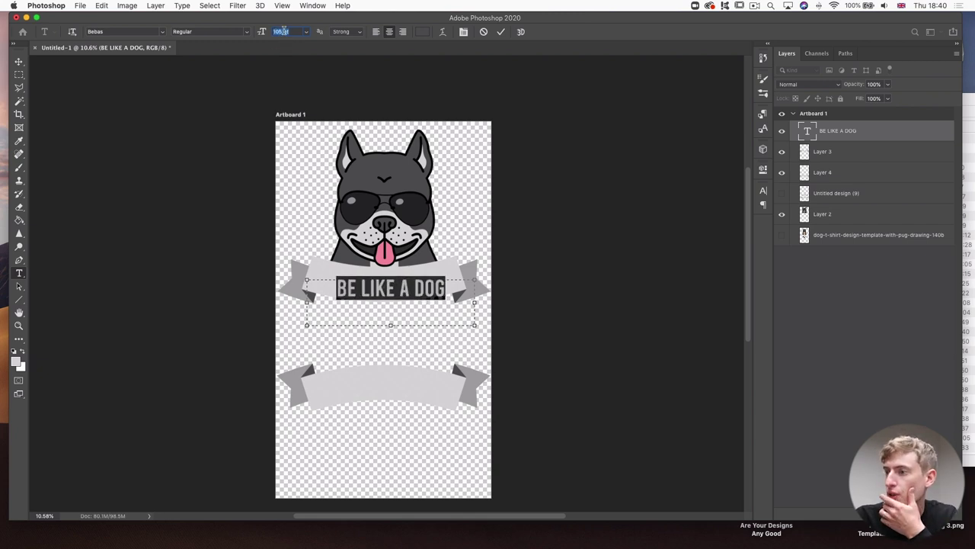
{"action": "key", "text": "Up"}
{"action": "key", "text": "Up"}
{"action": "key", "text": "Up"}
{"action": "key", "text": "Up"}
{"action": "key", "text": "Up"}
{"action": "key", "text": "Up"}
{"action": "key", "text": "Up"}
{"action": "key", "text": "Up"}
{"action": "key", "text": "Up"}
{"action": "key", "text": "Up"}
{"action": "key", "text": "Up"}
{"action": "key", "text": "Up"}
{"action": "key", "text": "Up"}
{"action": "key", "text": "Up"}
{"action": "key", "text": "Up"}
{"action": "key", "text": "Up"}
{"action": "key", "text": "Up"}
{"action": "key", "text": "Up"}
{"action": "key", "text": "Up"}
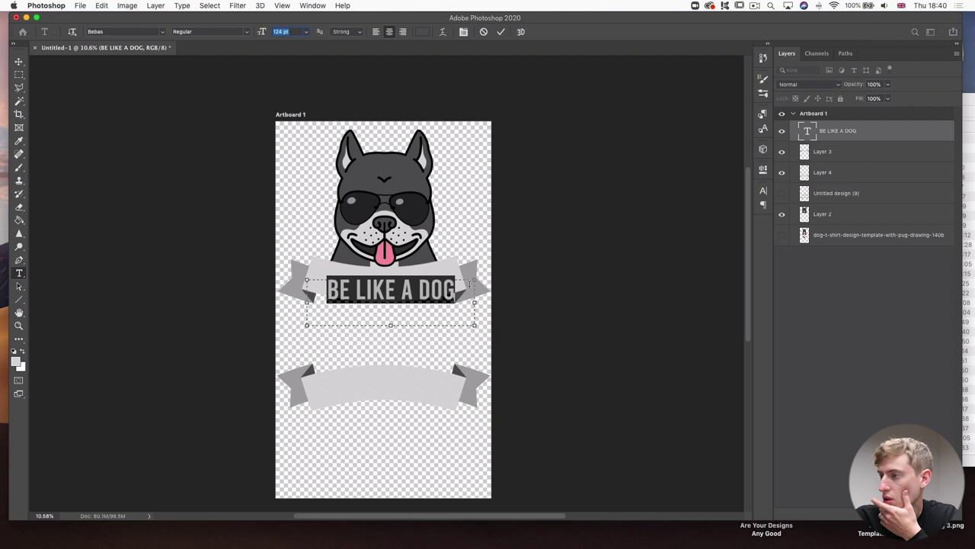
{"action": "left_click_drag", "start_coordinate": [523, 295], "coordinate": [517, 291]}
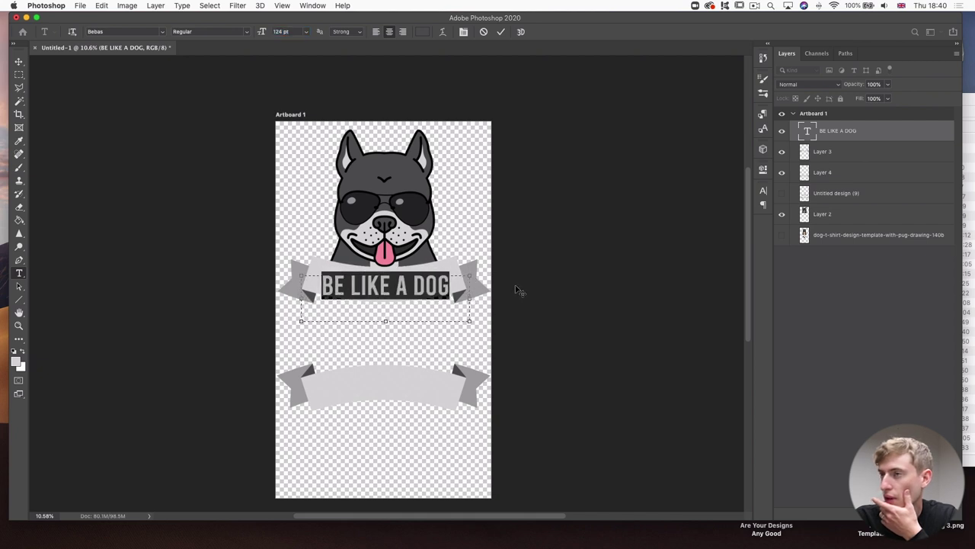
Arc-warp the BE LIKE A DOG title with a -15 bend and set its size to 138 pt.
{"action": "left_click", "coordinate": [444, 32]}
{"action": "left_click", "coordinate": [323, 185]}
{"action": "left_click", "coordinate": [328, 204]}
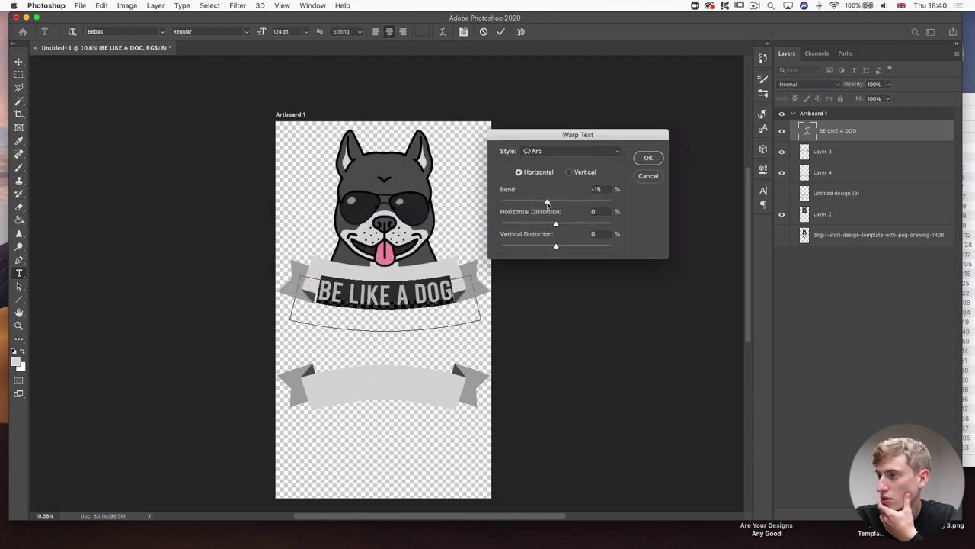
{"action": "key", "text": "Return"}
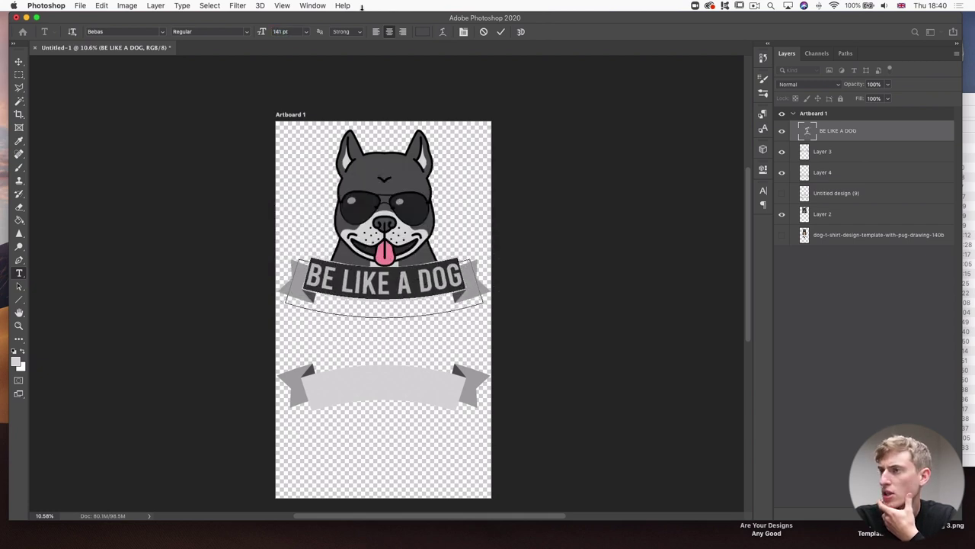
{"action": "key", "text": "Down"}
{"action": "key", "text": "Down"}
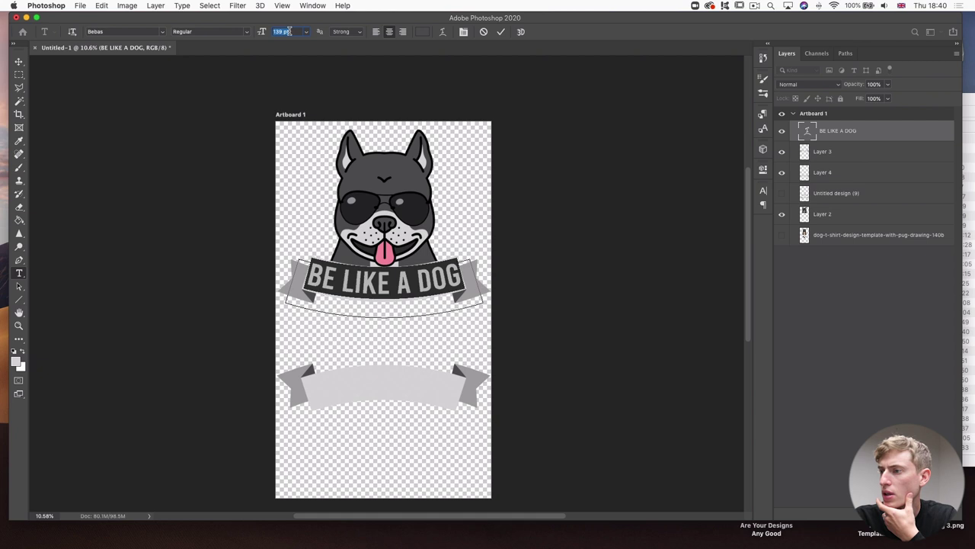
{"action": "key", "text": "Down"}
{"action": "key", "text": "Down"}
{"action": "left_click", "coordinate": [432, 278]}
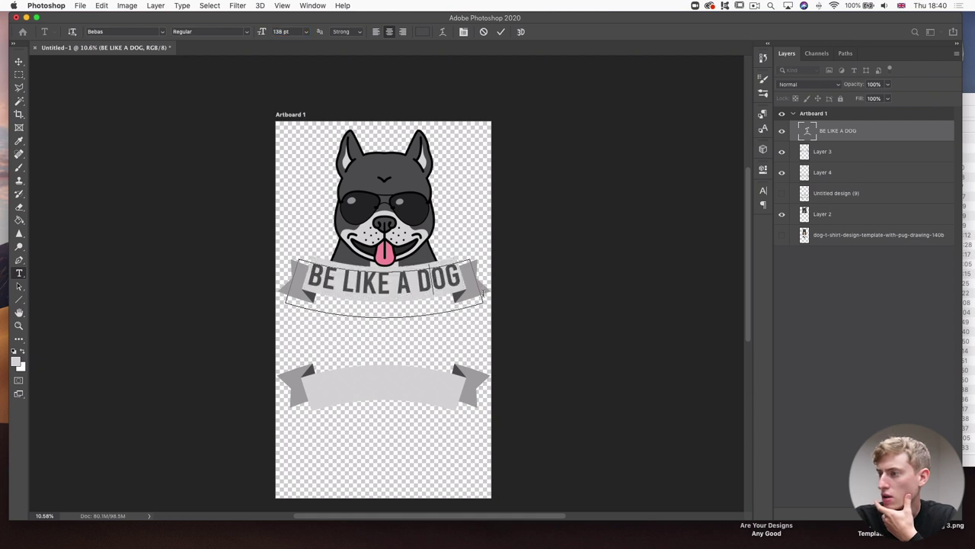
{"action": "left_click", "coordinate": [501, 32]}
{"action": "key", "text": "v"}
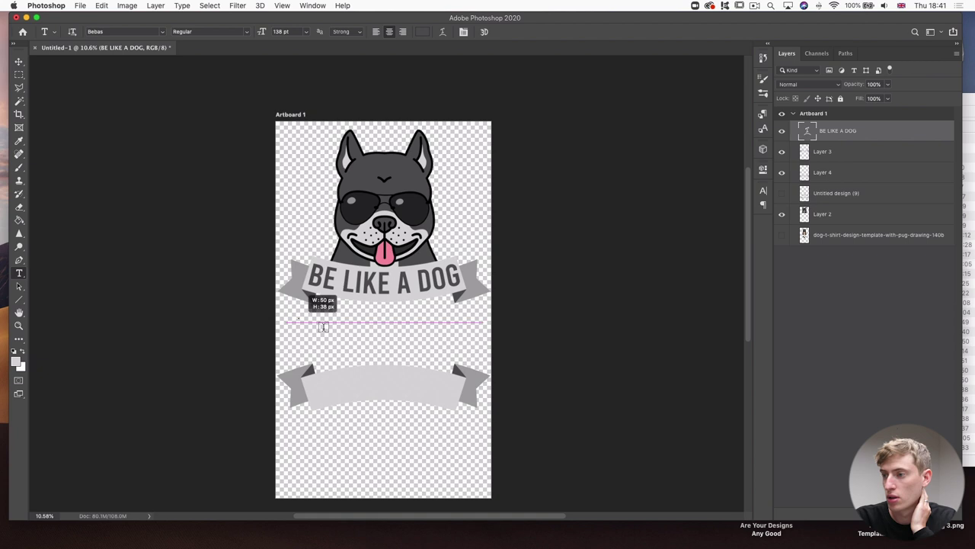
Finish the PEE ON IT AND LEAVE slogan text, select it for restyling, then deselect all layers.
{"action": "type", "text": "PEE ON IT AND LEAVE"}
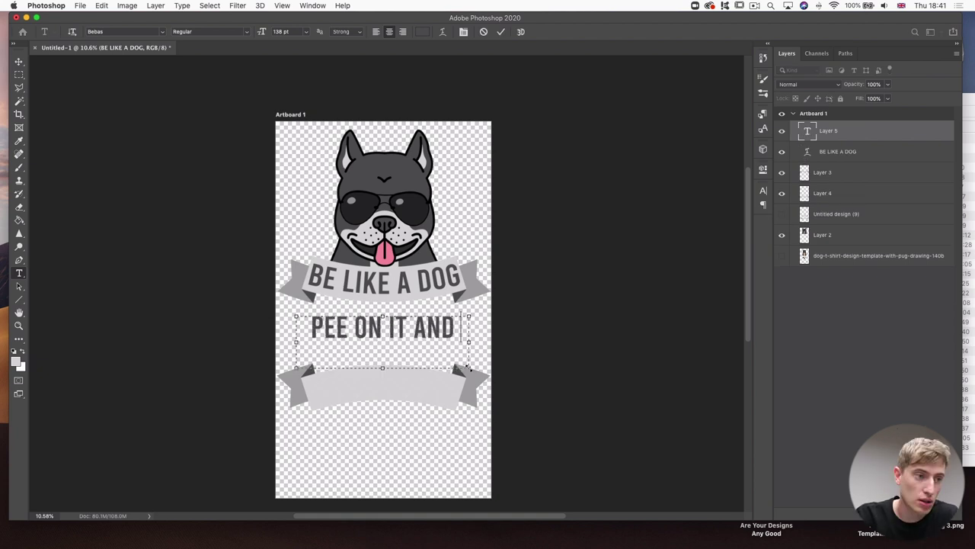
{"action": "key", "text": "ctrl+a"}
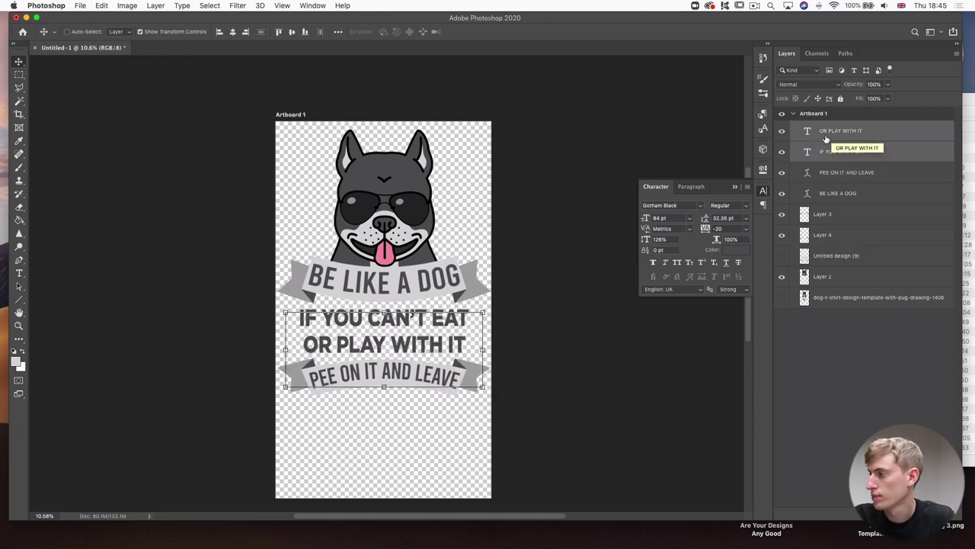
{"action": "left_click", "coordinate": [867, 410]}
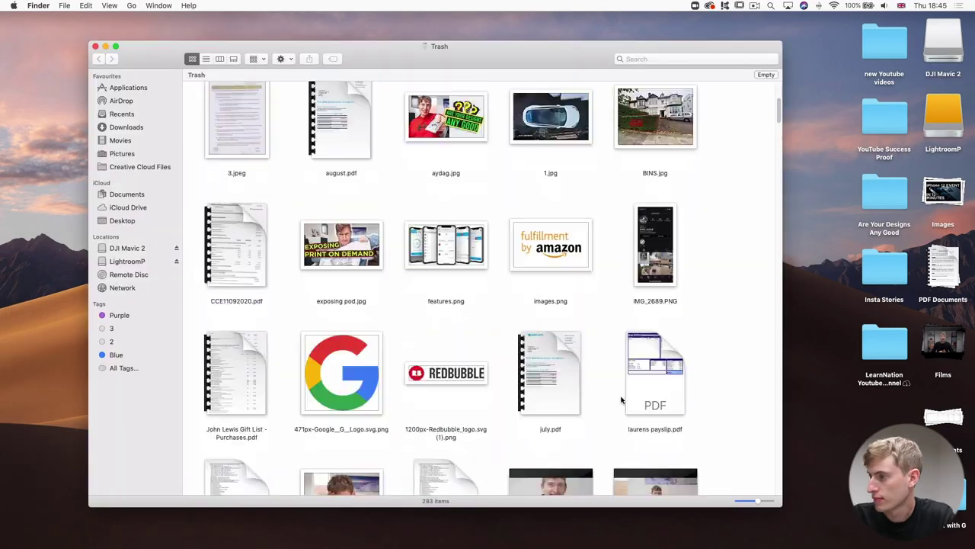
Place enlarged bone copies left and right of the slogan lines, then select both slogan layers.
{"action": "scroll", "coordinate": [621, 400], "scroll_direction": "down", "scroll_amount": 10}
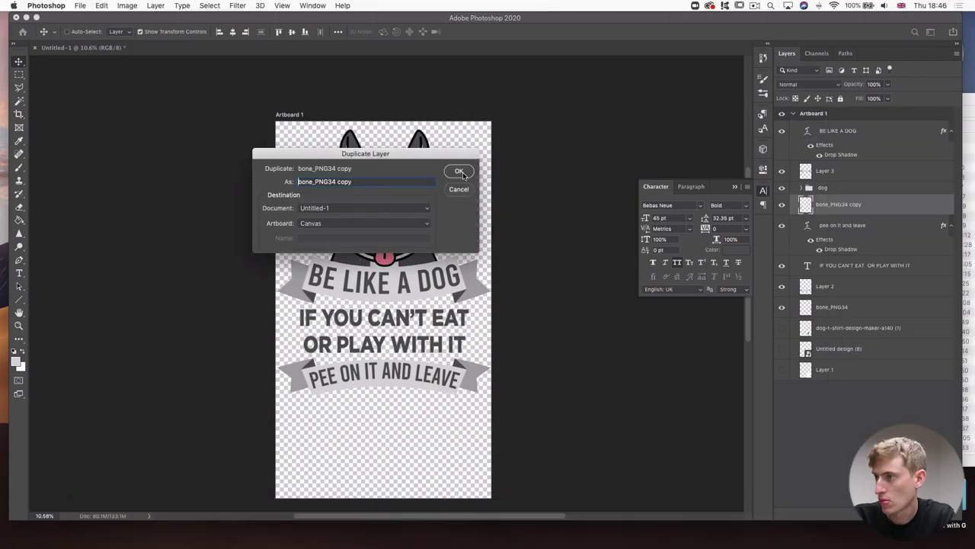
{"action": "key", "text": "Return"}
{"action": "left_click_drag", "start_coordinate": [292, 158], "coordinate": [298, 343]}
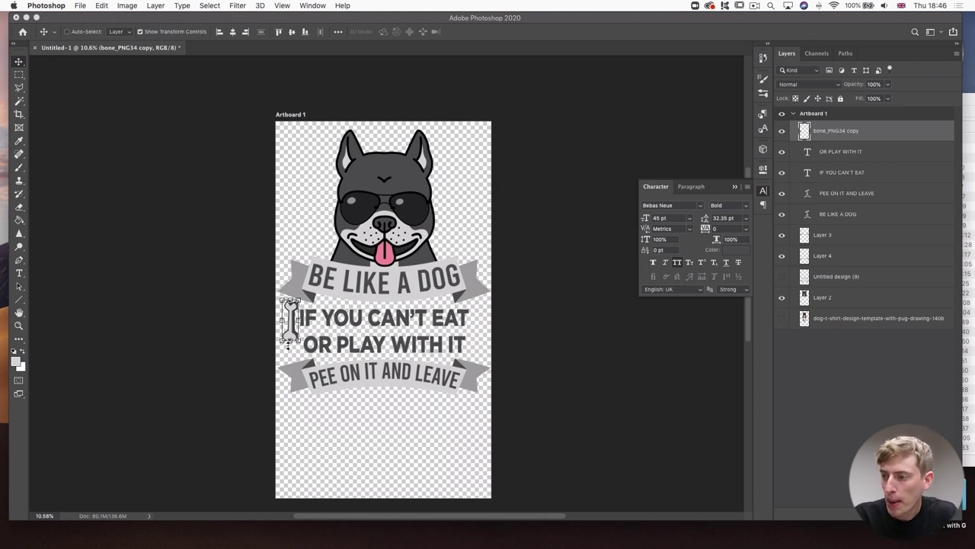
{"action": "left_click_drag", "start_coordinate": [289, 342], "coordinate": [289, 356]}
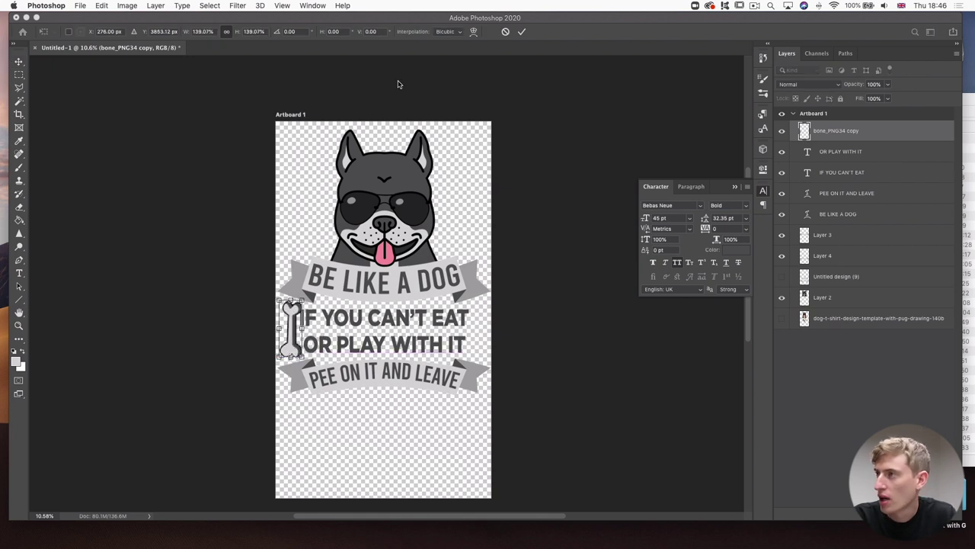
{"action": "left_click", "coordinate": [520, 32]}
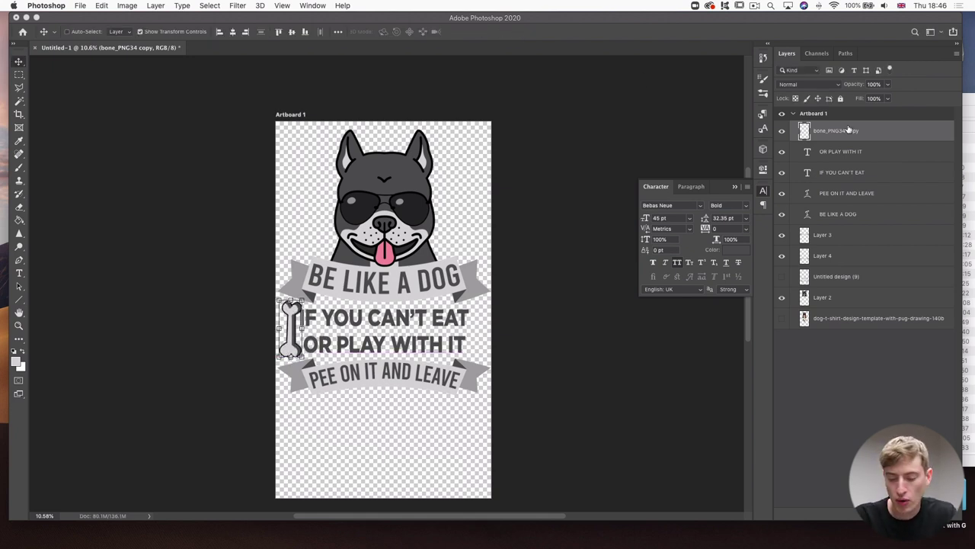
{"action": "key", "text": "super+j"}
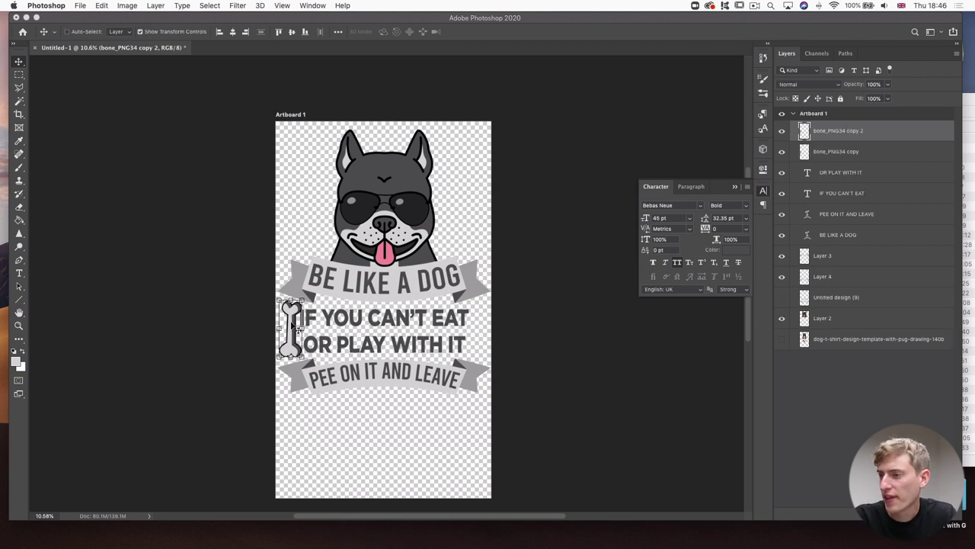
{"action": "left_click_drag", "start_coordinate": [291, 326], "coordinate": [438, 328]}
{"action": "left_click", "coordinate": [855, 172]}
{"action": "left_click", "coordinate": [842, 193], "text": "shift"}
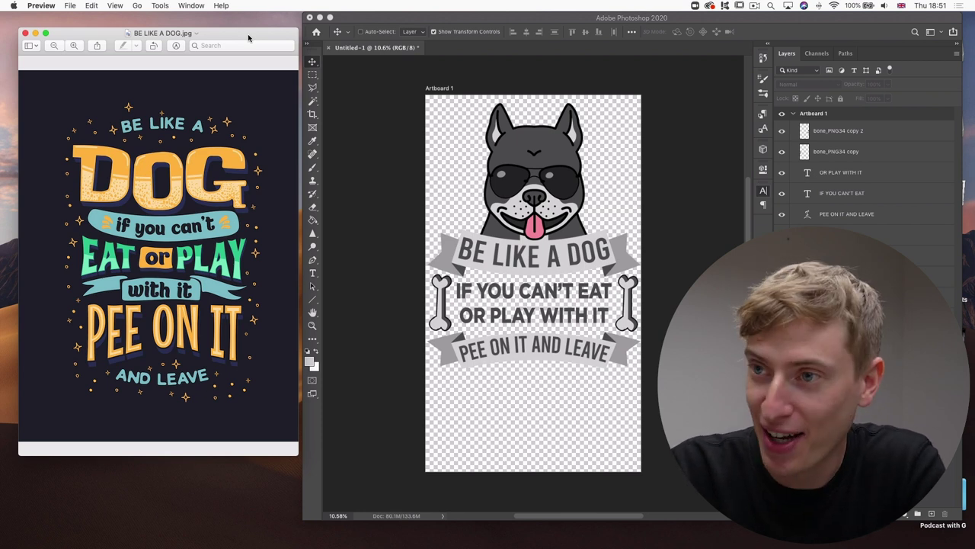
Position the competitor's BE LIKE A DOG.jpg window beside the Photoshop artboard.
{"action": "left_click_drag", "start_coordinate": [247, 34], "coordinate": [244, 38]}
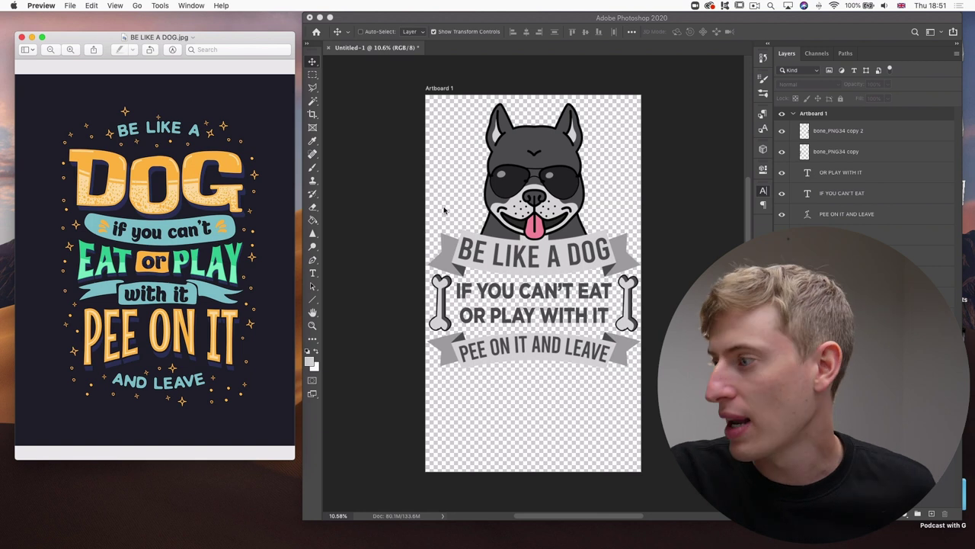
Add a new bottom layer and paint it solid black with a 5000 px brush.
{"action": "left_click", "coordinate": [933, 514]}
{"action": "left_click", "coordinate": [932, 515]}
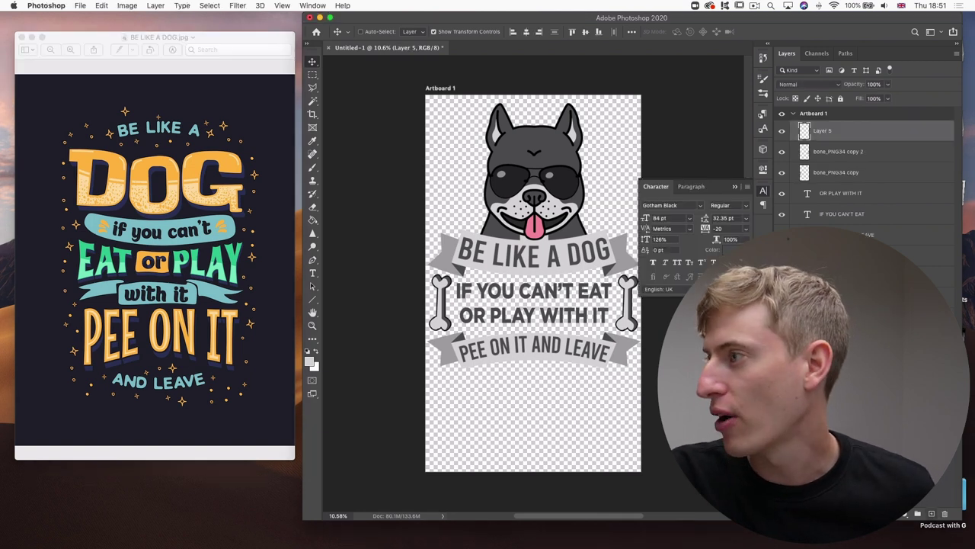
{"action": "key", "text": "BackSpace"}
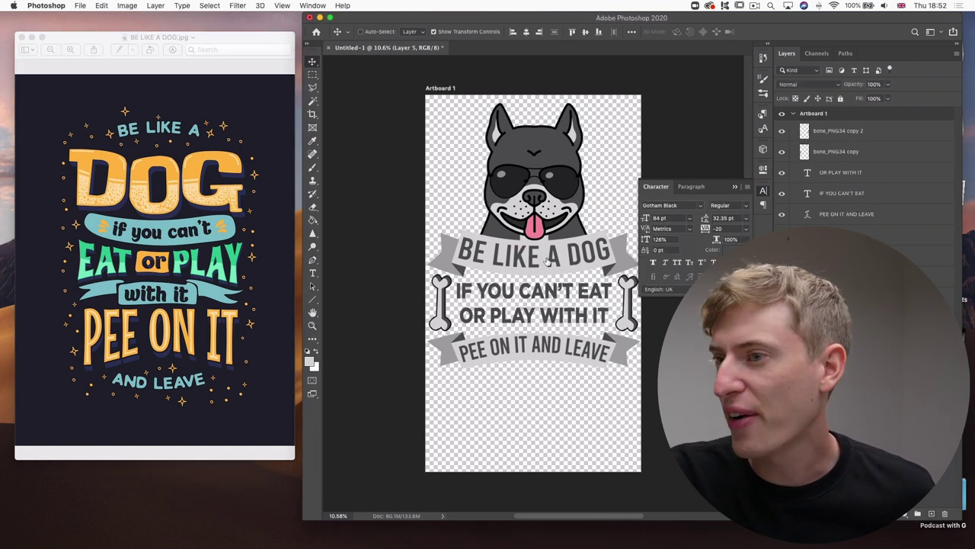
{"action": "left_click", "coordinate": [312, 167]}
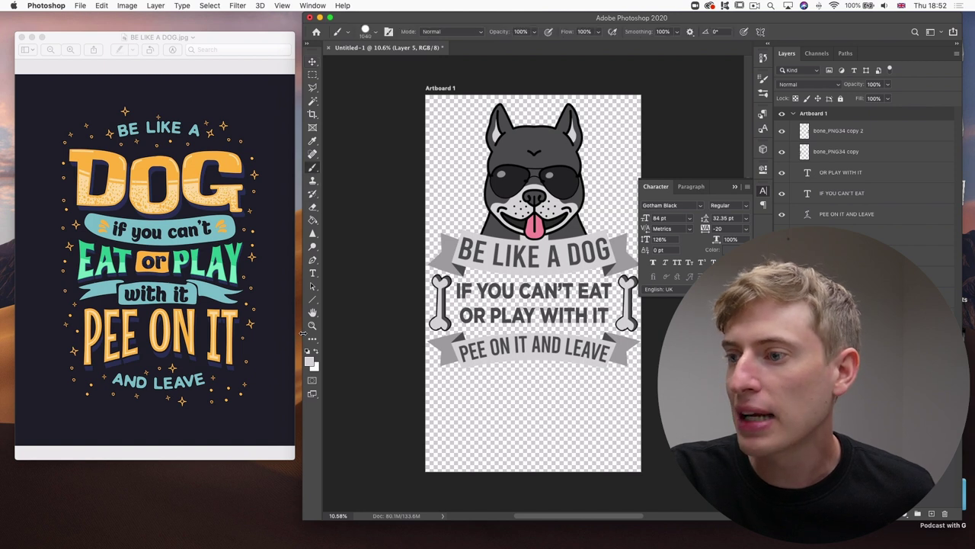
{"action": "left_click", "coordinate": [307, 351]}
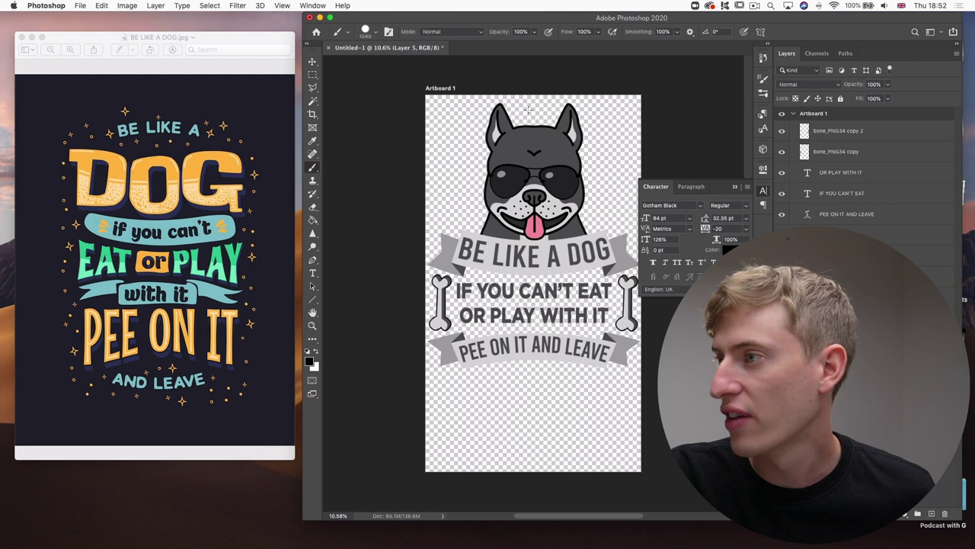
{"action": "left_click_drag", "start_coordinate": [542, 113], "coordinate": [465, 106]}
{"action": "left_click", "coordinate": [376, 34]}
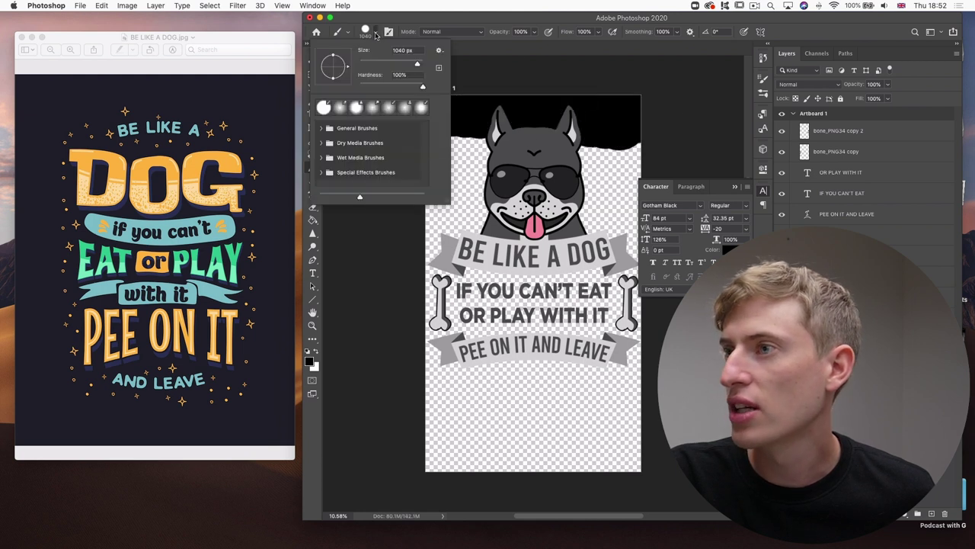
{"action": "left_click_drag", "start_coordinate": [418, 64], "coordinate": [425, 64]}
{"action": "left_click", "coordinate": [603, 204]}
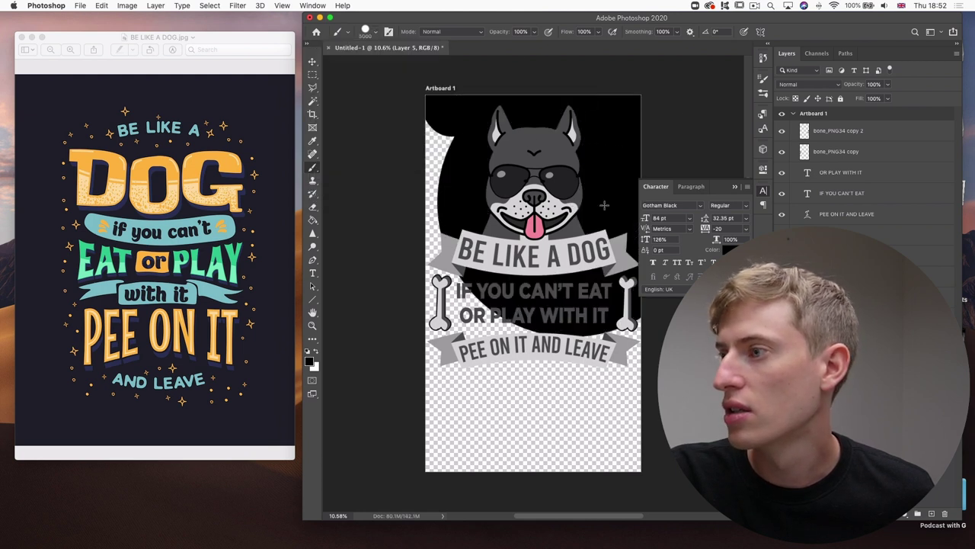
{"action": "mouse_move", "coordinate": [595, 244]}
{"action": "left_mouse_down"}
{"action": "mouse_move", "coordinate": [647, 406]}
{"action": "mouse_move", "coordinate": [522, 468]}
{"action": "mouse_move", "coordinate": [457, 457]}
{"action": "left_mouse_up"}
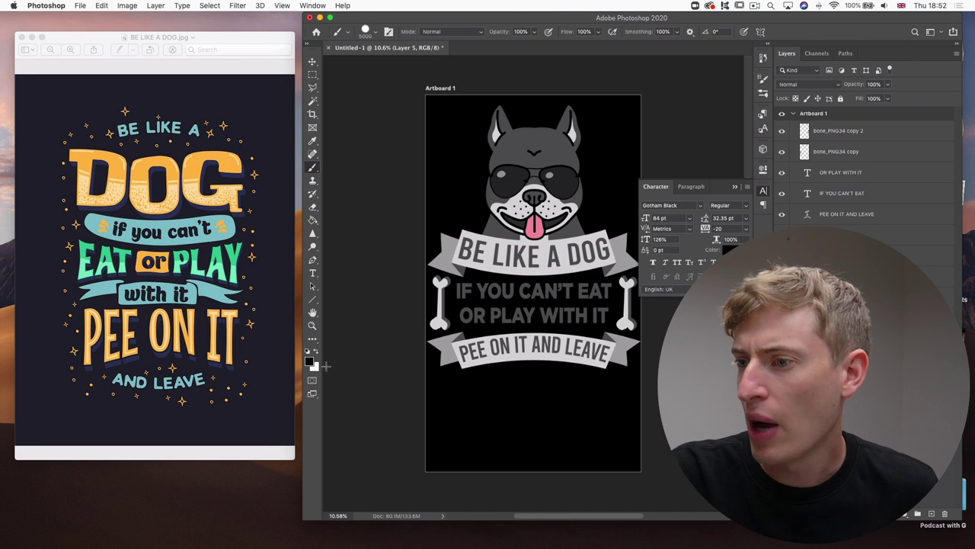
Pick light grey #bdbdbd and paint the whole background with it.
{"action": "left_click", "coordinate": [310, 363]}
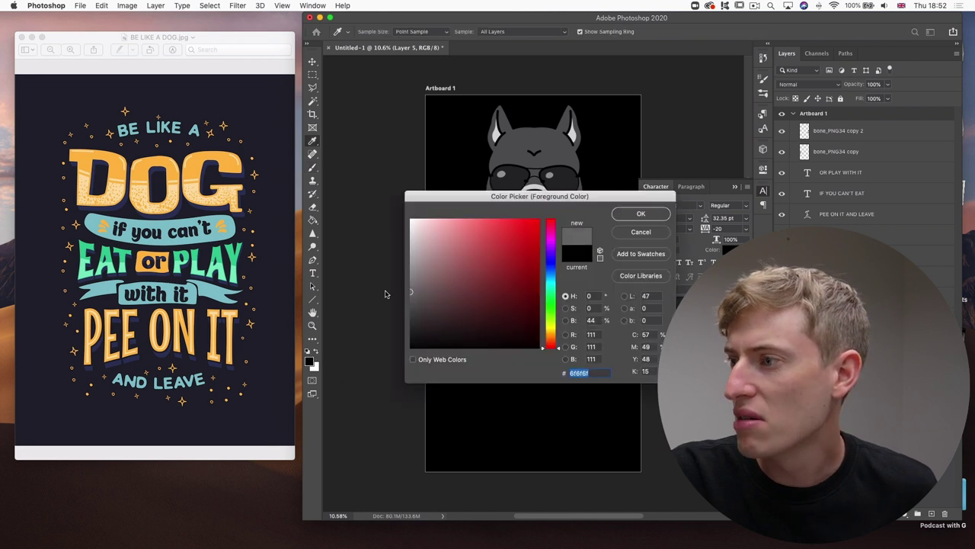
{"action": "left_click", "coordinate": [641, 213]}
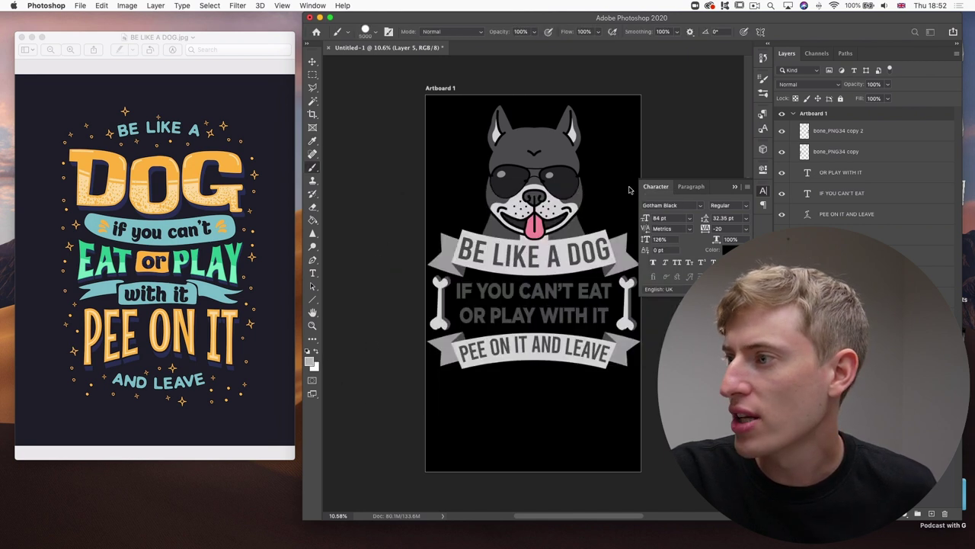
{"action": "mouse_move", "coordinate": [431, 90]}
{"action": "left_mouse_down"}
{"action": "mouse_move", "coordinate": [410, 127]}
{"action": "mouse_move", "coordinate": [598, 234]}
{"action": "mouse_move", "coordinate": [523, 367]}
{"action": "mouse_move", "coordinate": [420, 386]}
{"action": "mouse_move", "coordinate": [485, 422]}
{"action": "mouse_move", "coordinate": [645, 478]}
{"action": "left_mouse_up"}
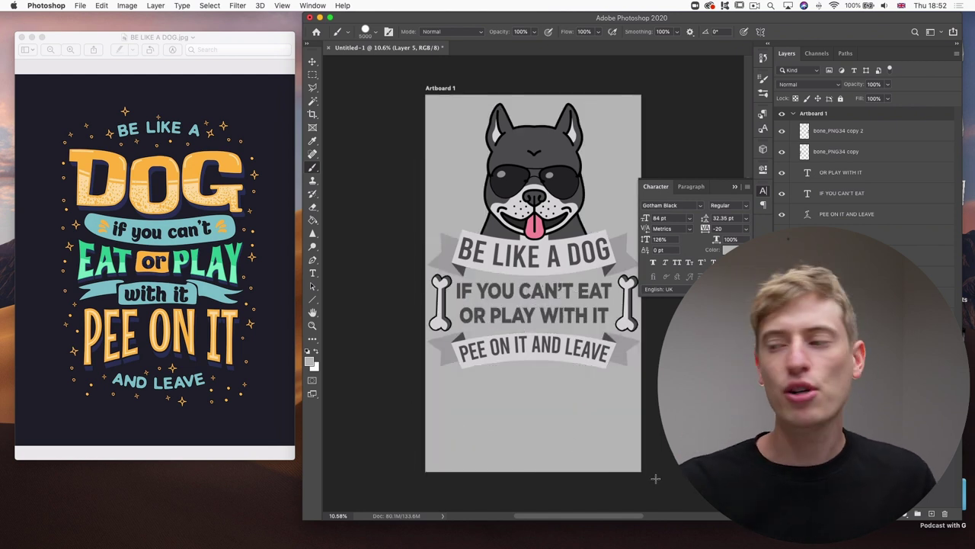